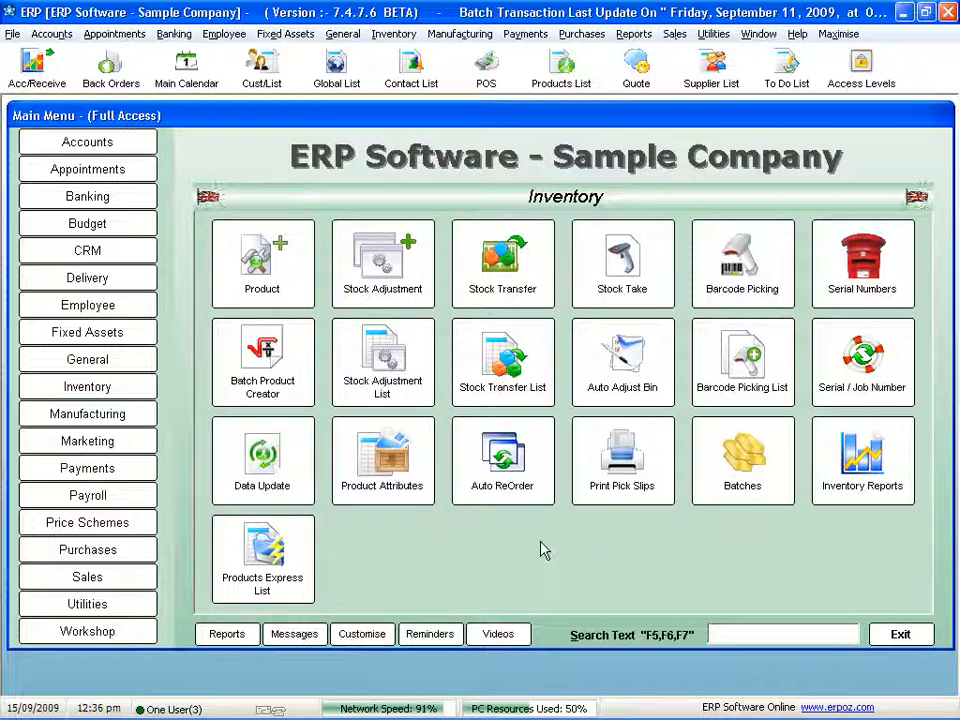
pyautogui.click(114, 146)
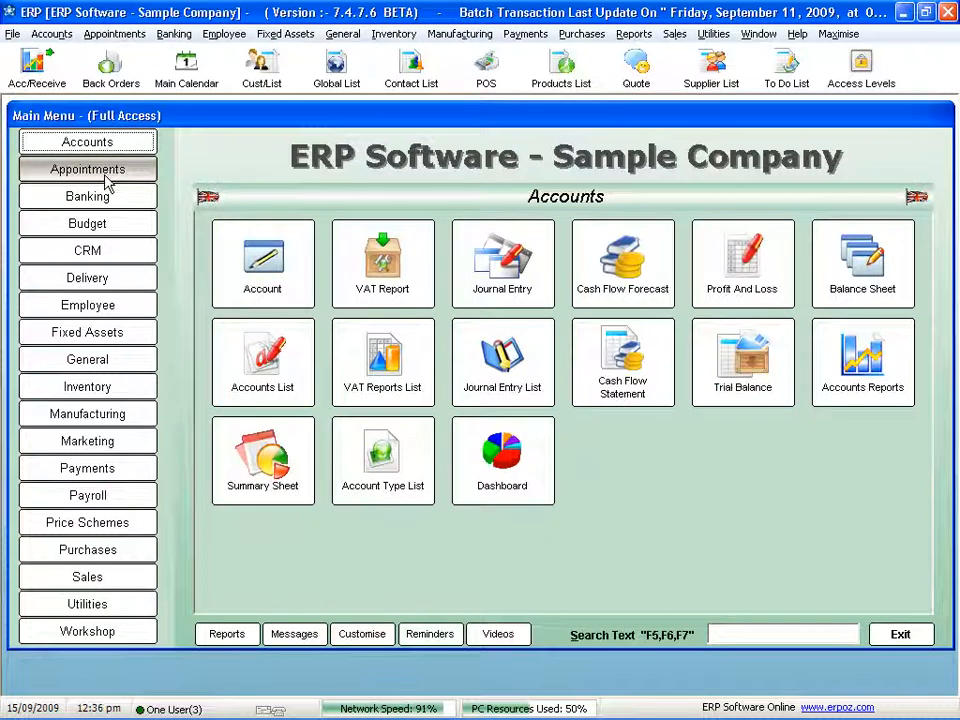
pyautogui.click(107, 182)
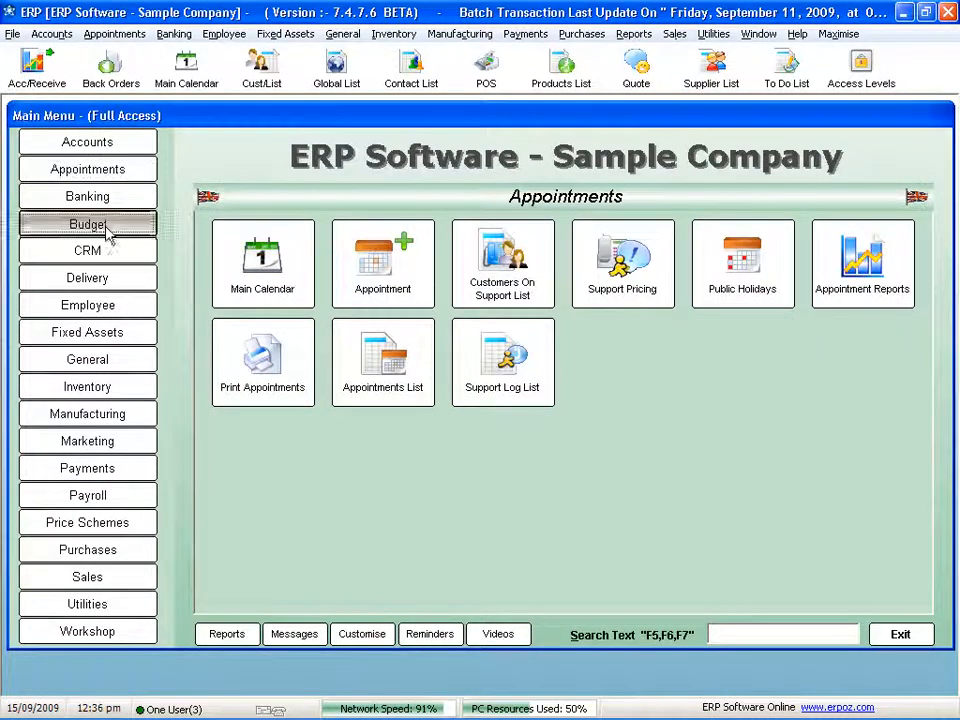
pyautogui.click(108, 228)
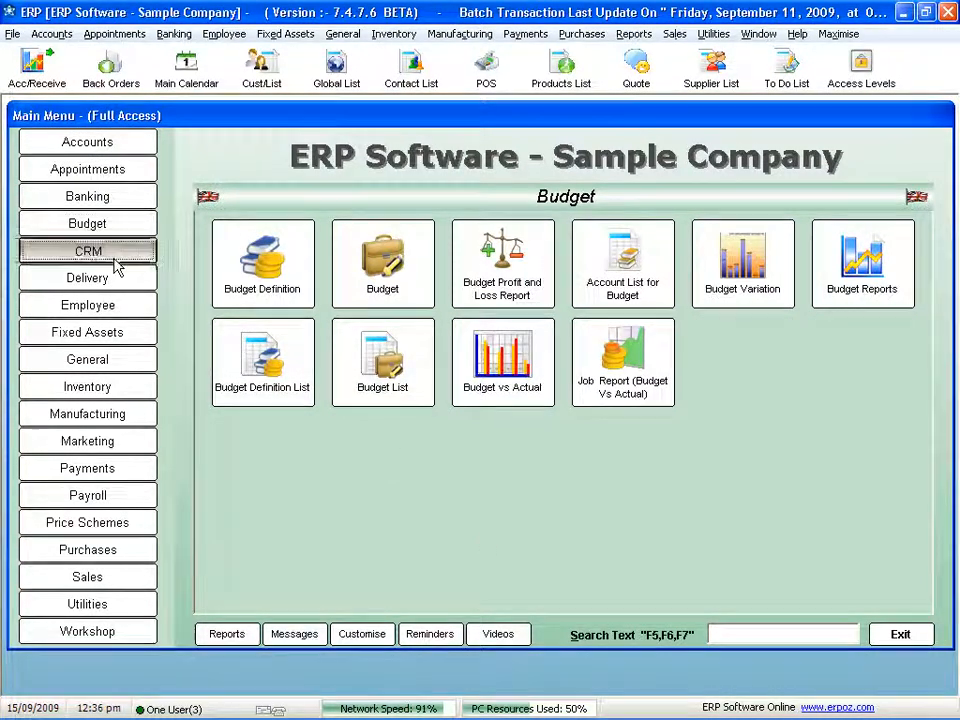
pyautogui.click(117, 262)
# - Open the Pants product attribute group from the Inventory module and view the values of its Colour, Size and Length attributes
pyautogui.click(115, 390)
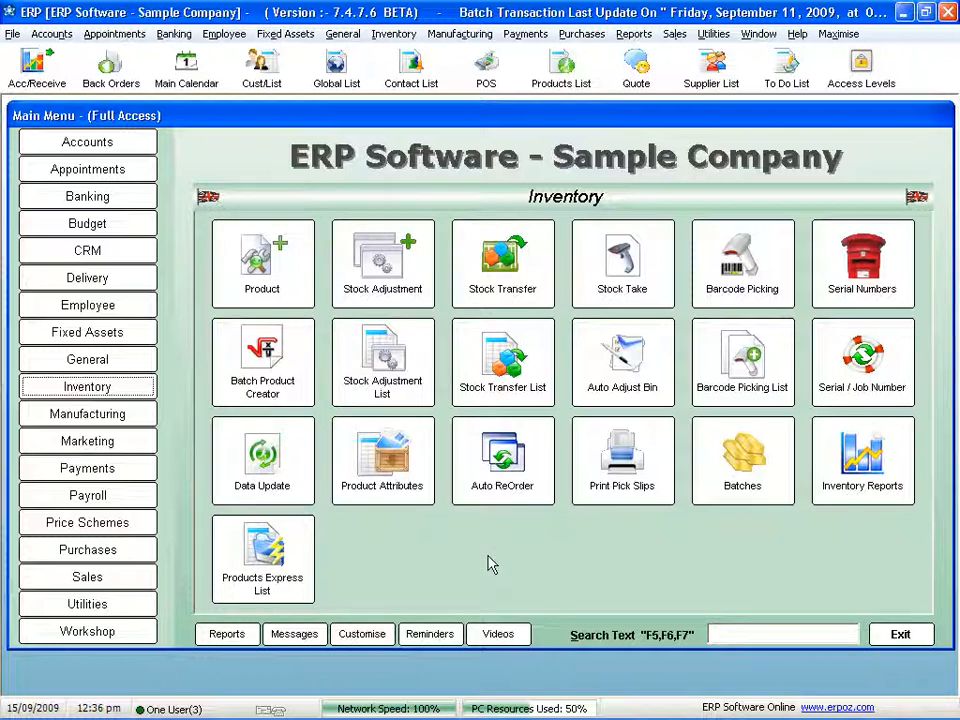
pyautogui.click(428, 468)
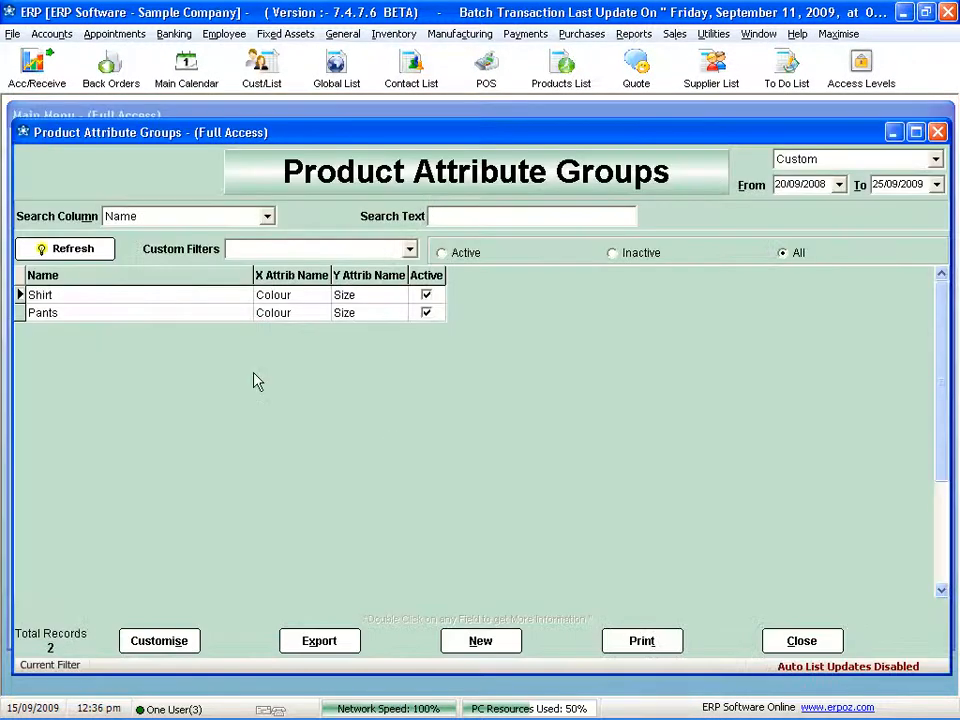
pyautogui.doubleClick(169, 313)
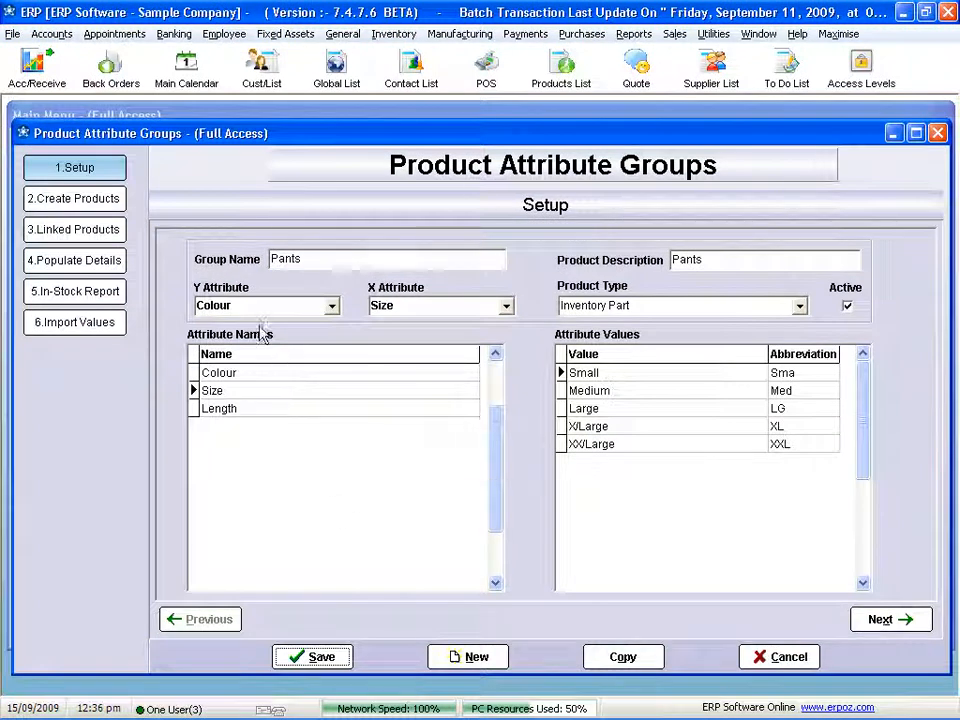
pyautogui.click(290, 374)
pyautogui.click(290, 391)
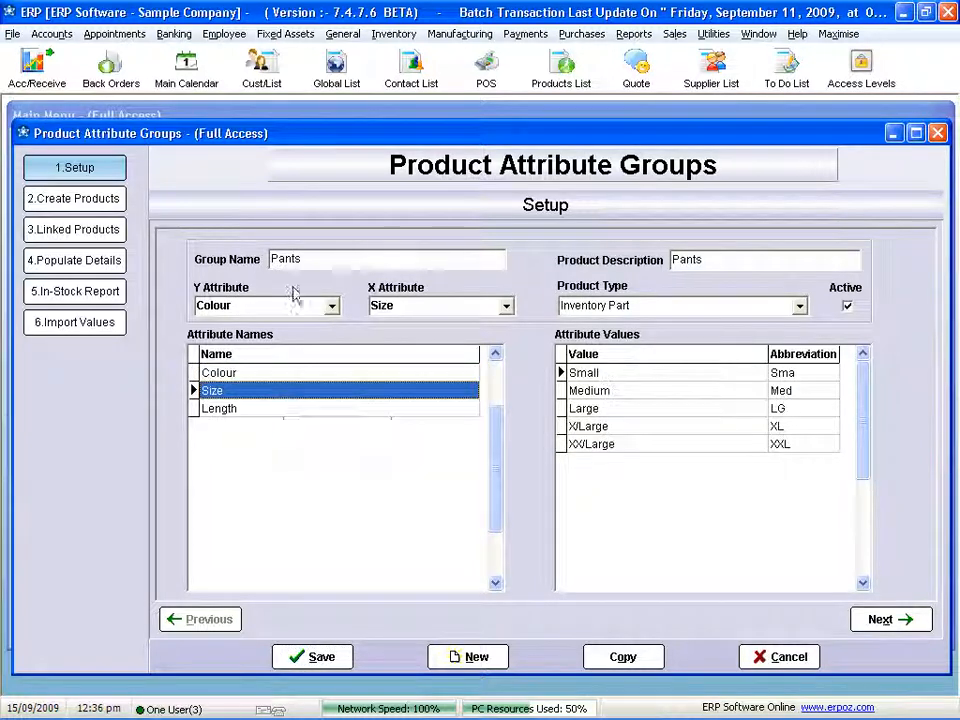
pyautogui.click(279, 412)
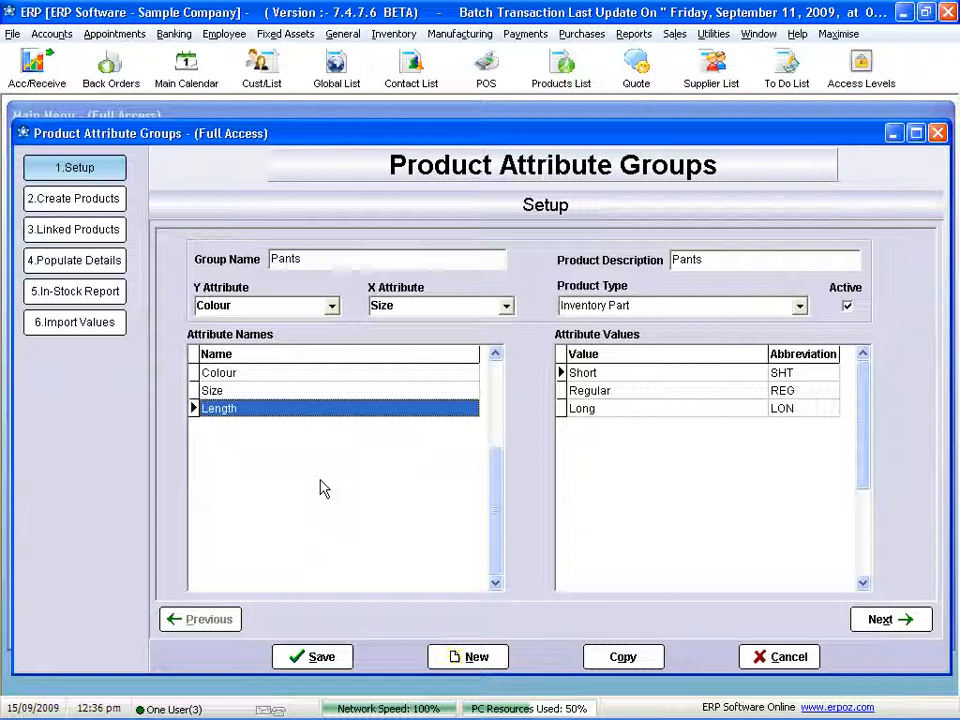
# - Review the Pants in-stock report for the Short, Regular and Long lengths, and close the product attribute groups
pyautogui.click(80, 294)
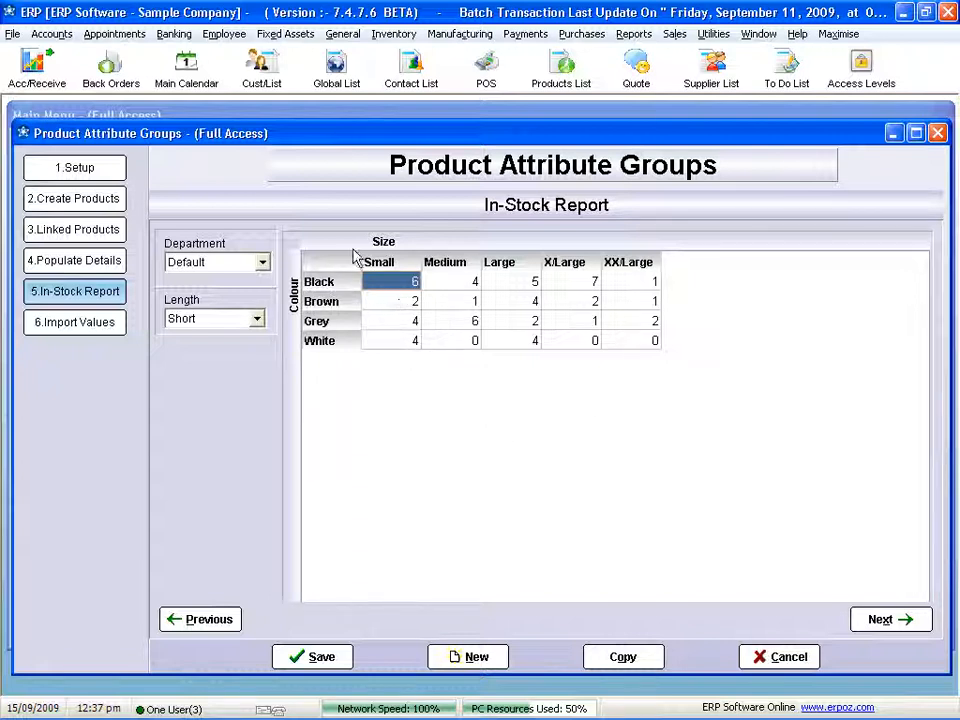
pyautogui.click(257, 318)
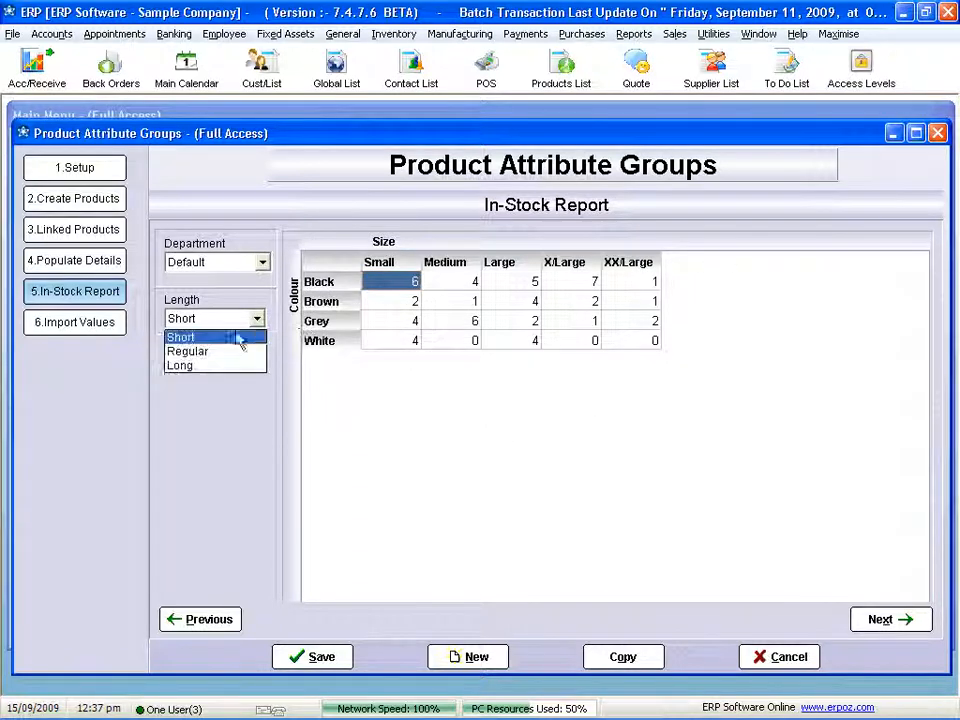
pyautogui.click(222, 351)
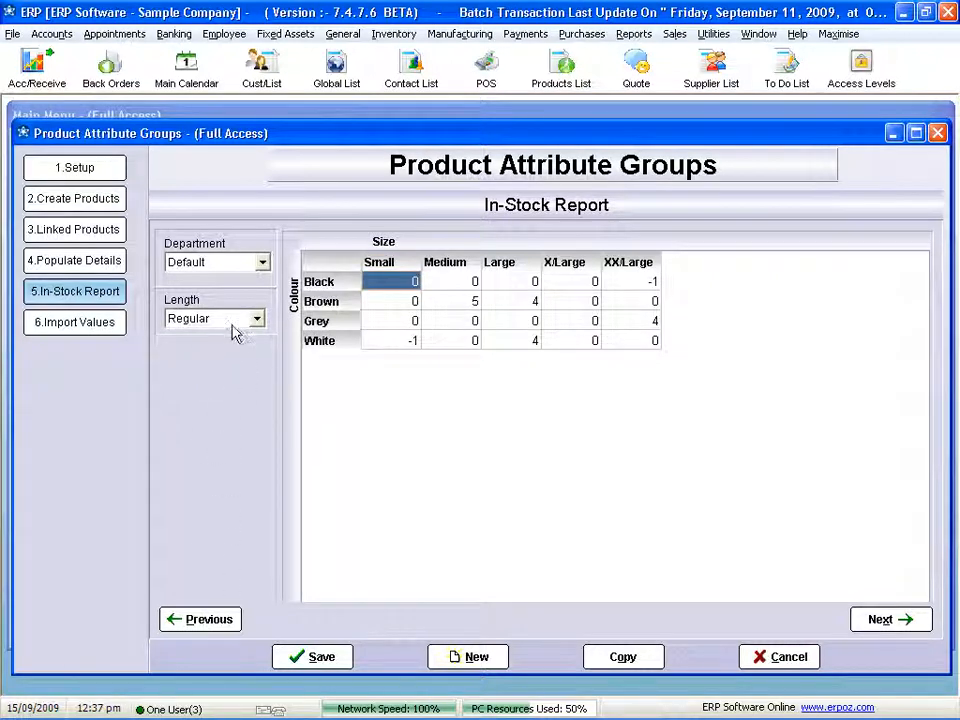
pyautogui.click(257, 318)
pyautogui.click(240, 364)
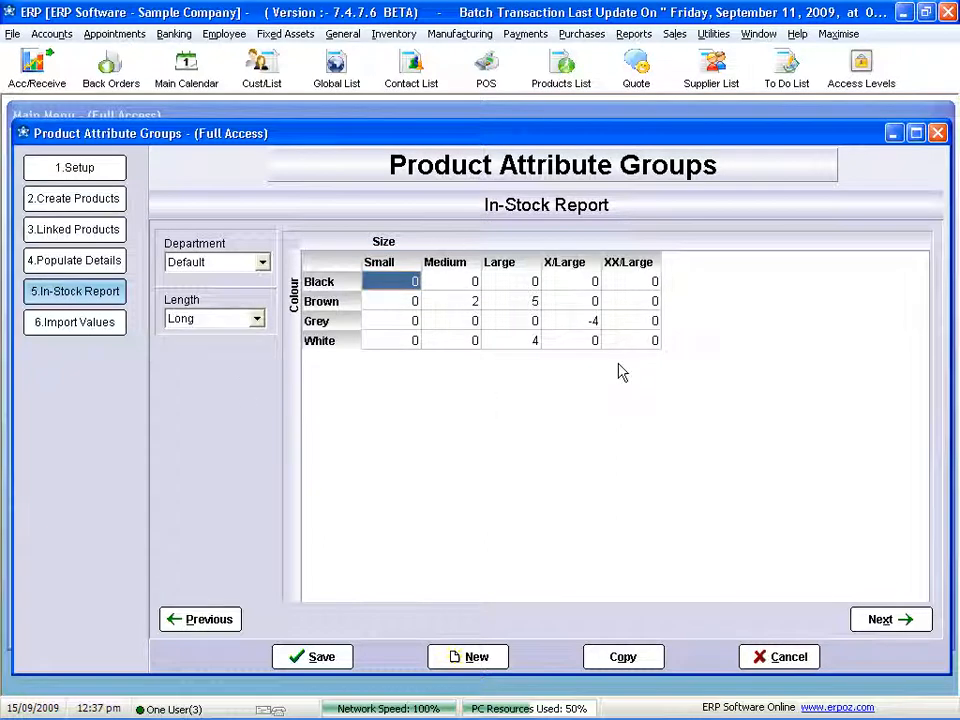
pyautogui.click(257, 318)
pyautogui.click(190, 349)
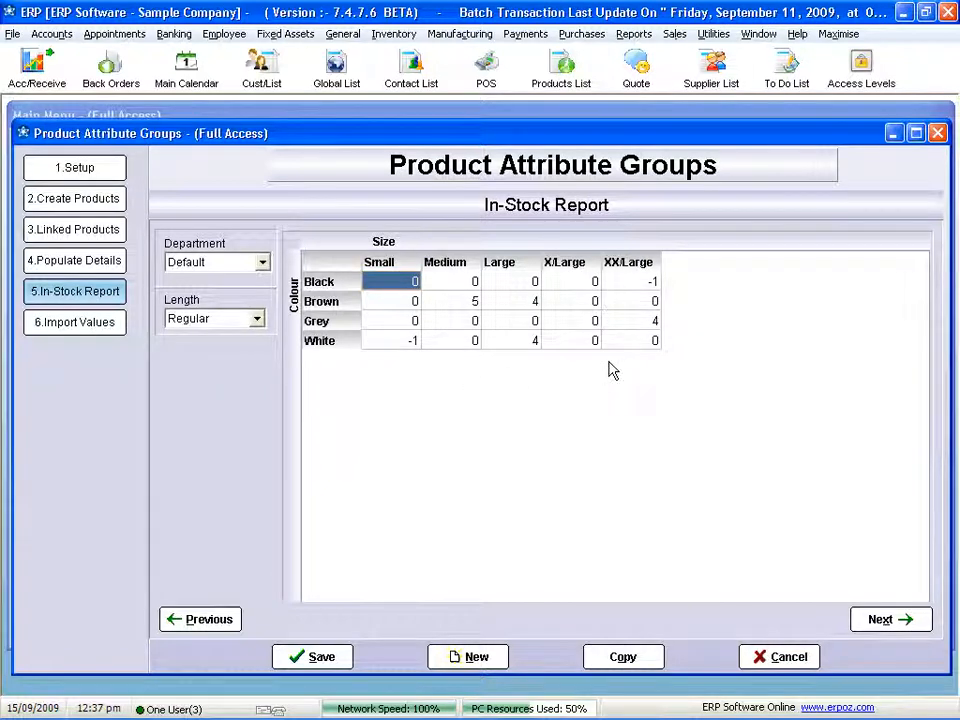
pyautogui.click(789, 657)
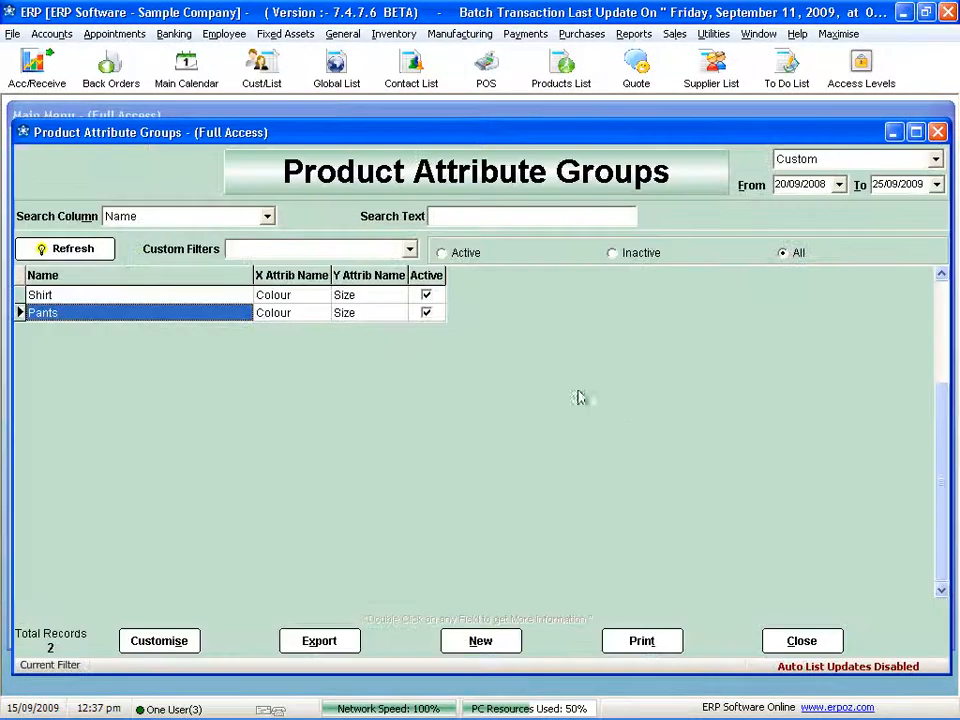
pyautogui.click(828, 647)
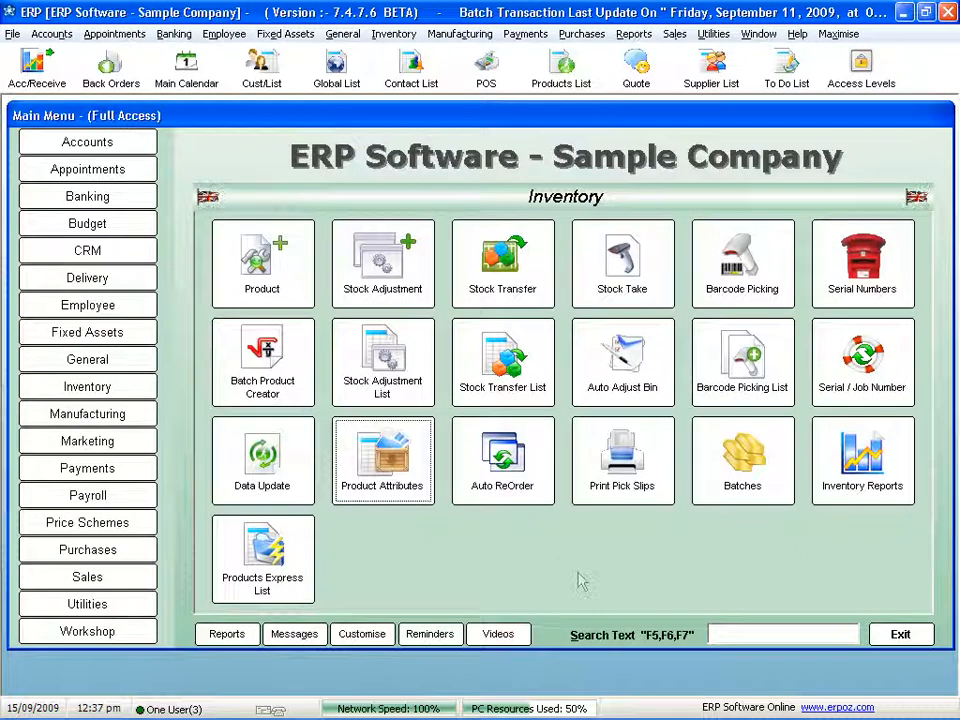
# - Search the product list for "pa", look through the individual pants products and their stock quantities, and close the list
pyautogui.click(561, 65)
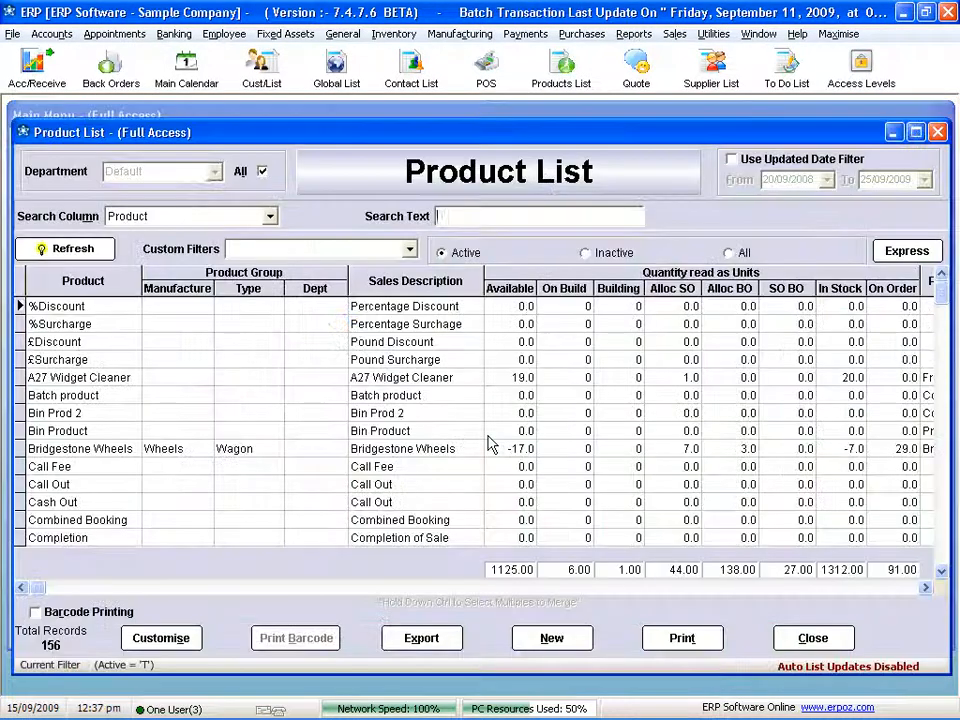
pyautogui.write('pa')
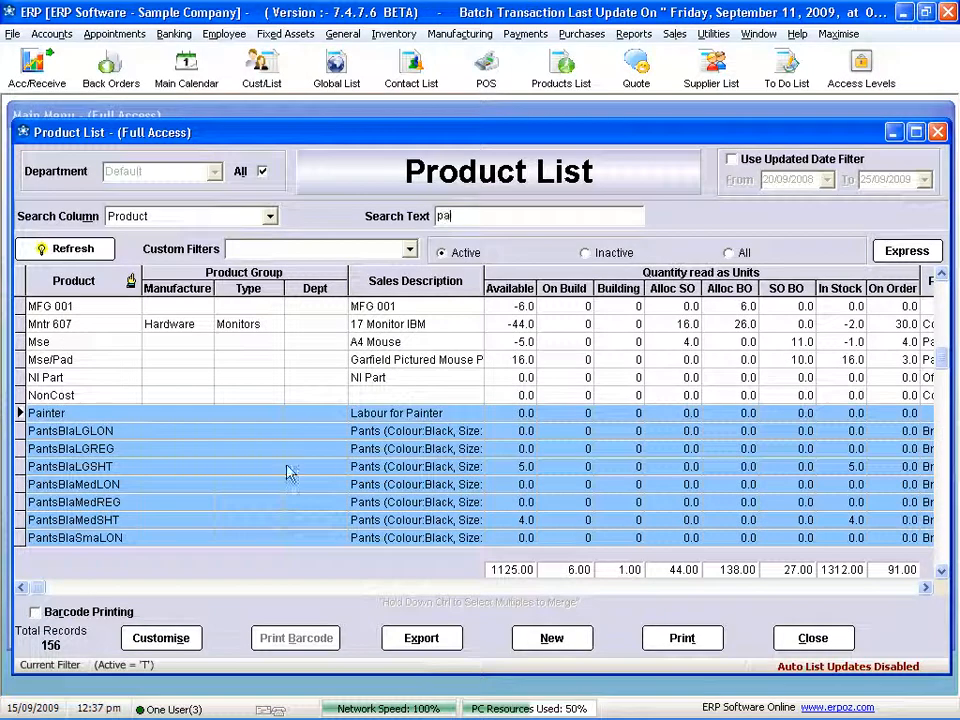
pyautogui.click(172, 450)
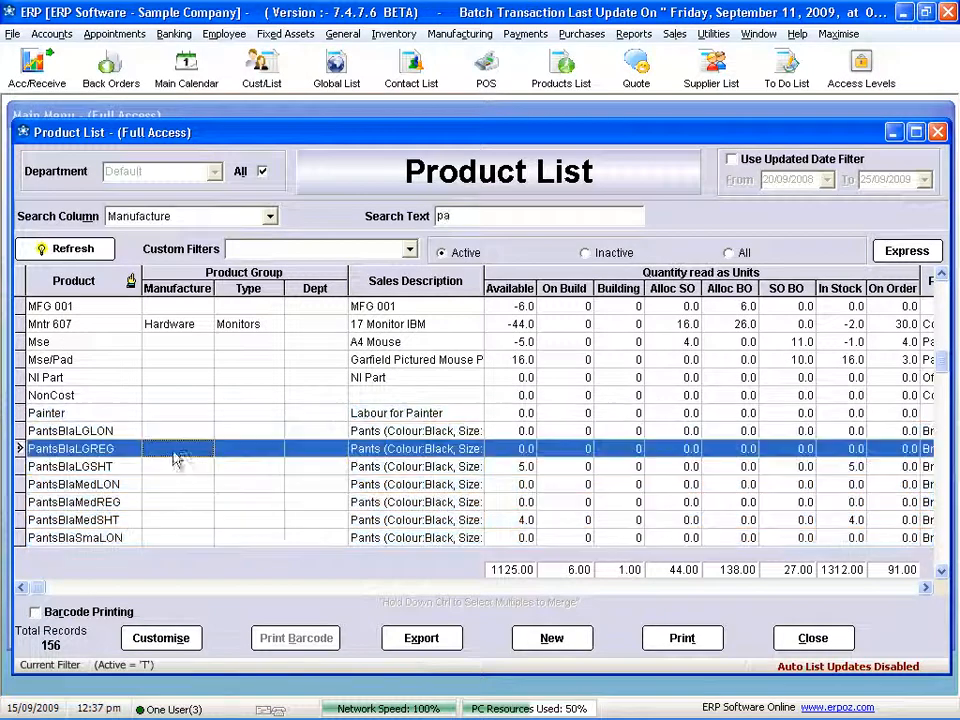
pyautogui.click(528, 470)
pyautogui.scroll(-5, 526, 478)
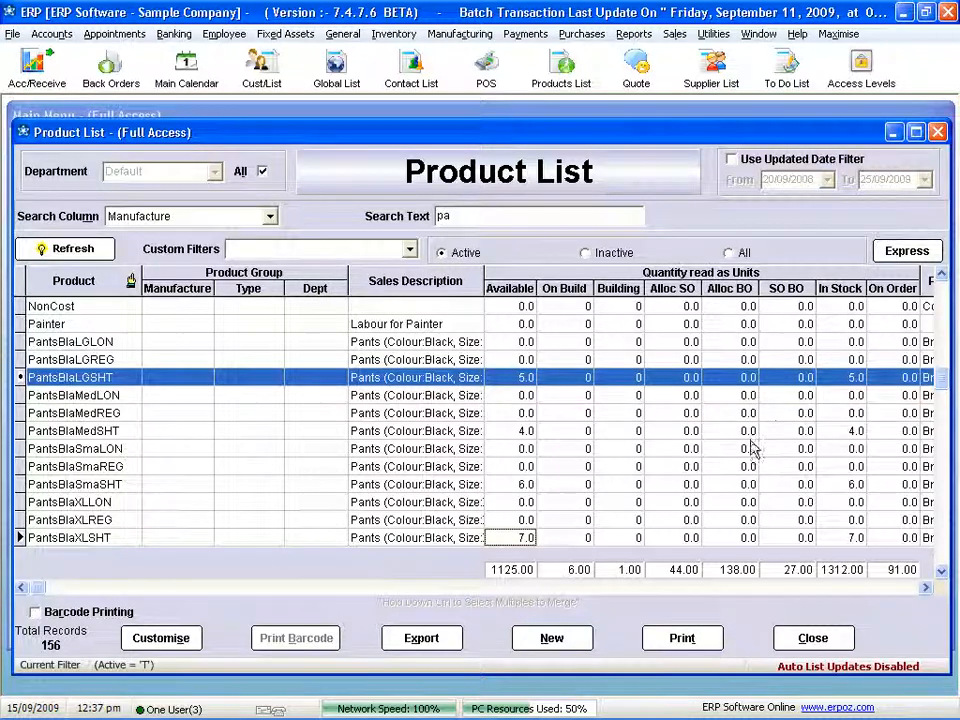
pyautogui.scroll(-6, 690, 520)
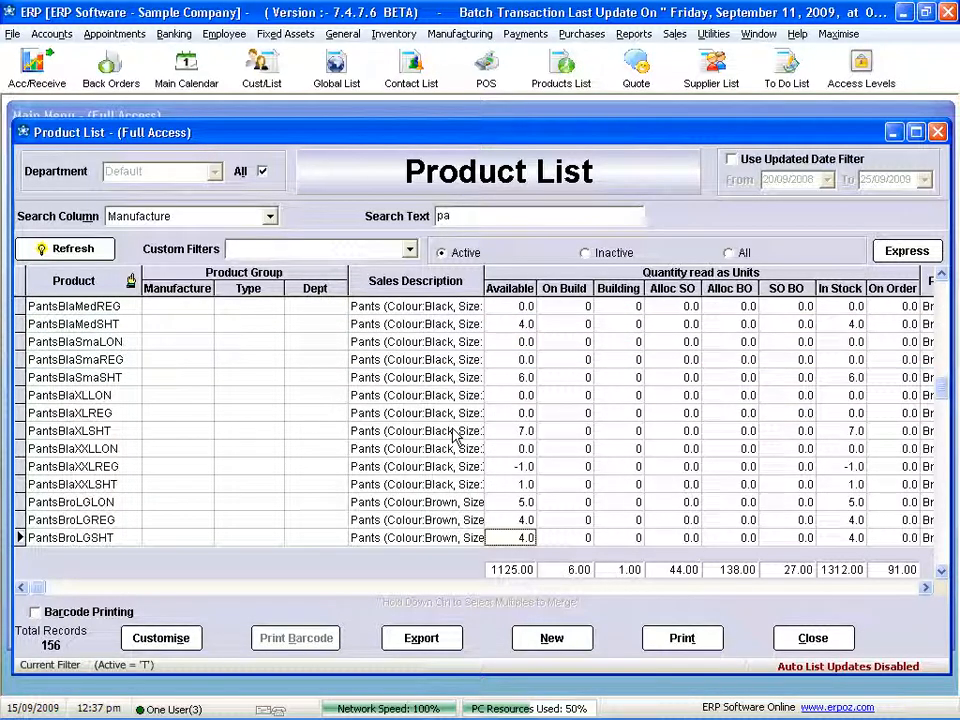
pyautogui.click(813, 638)
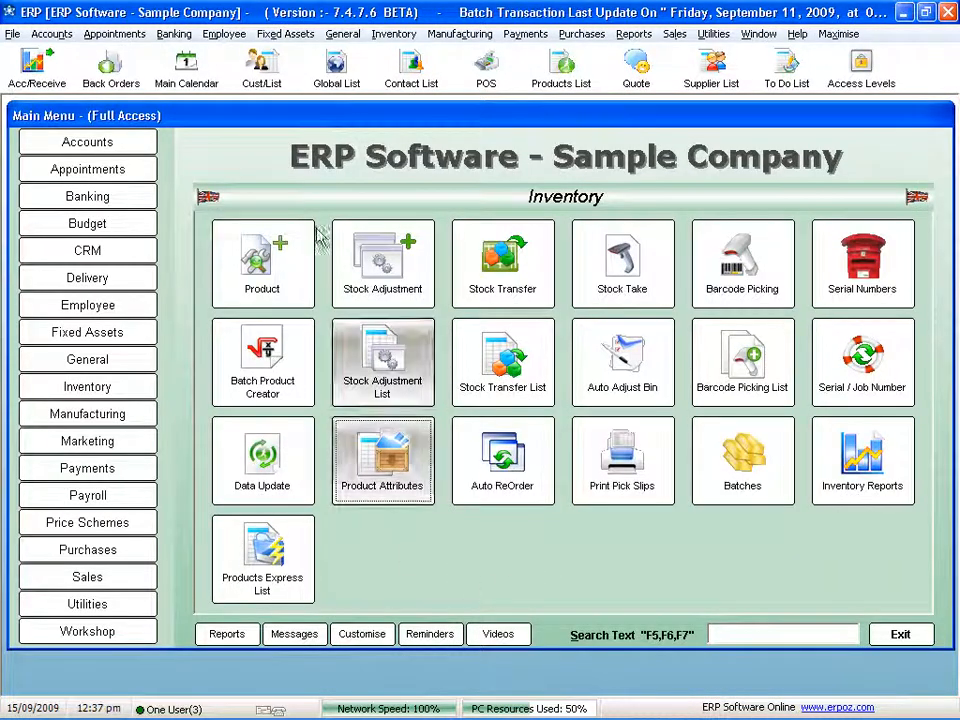
# - Start a new purchase order with British Maid Ltd as the supplier
pyautogui.click(137, 556)
pyautogui.click(533, 289)
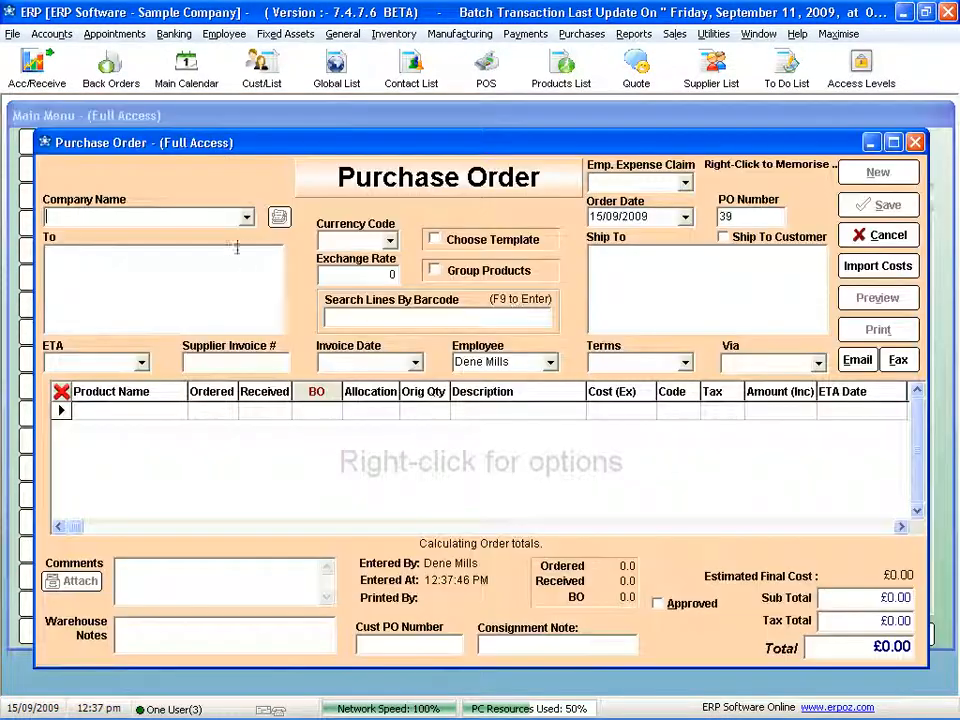
pyautogui.click(246, 216)
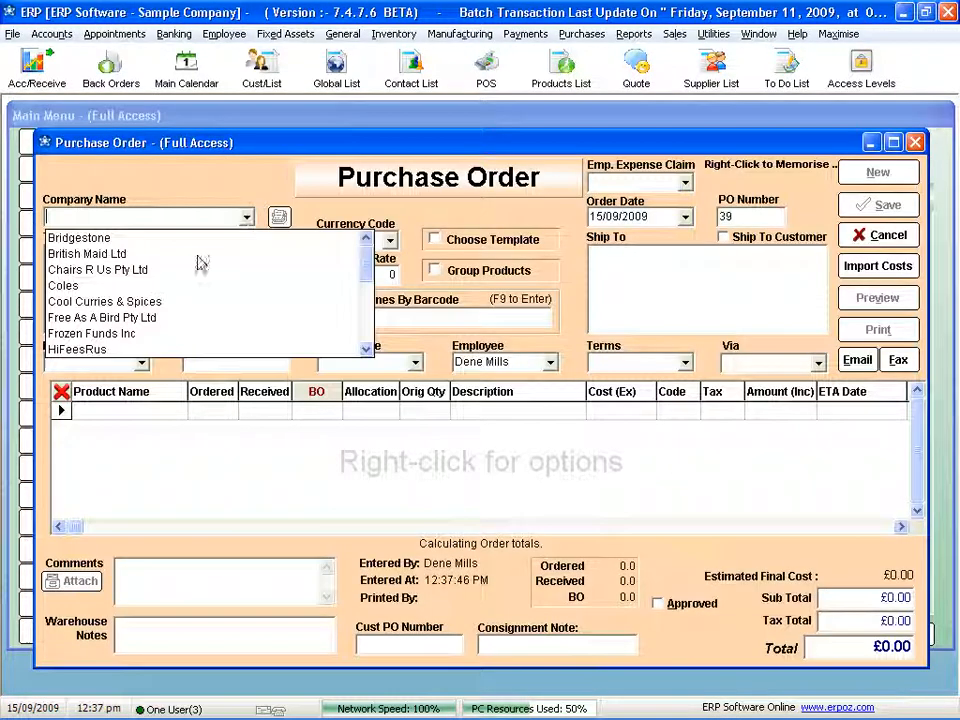
pyautogui.click(87, 253)
# - Choose the product PantsBlaLGSHT on the first order line to bring up the Pants attribute matrix
pyautogui.click(168, 412)
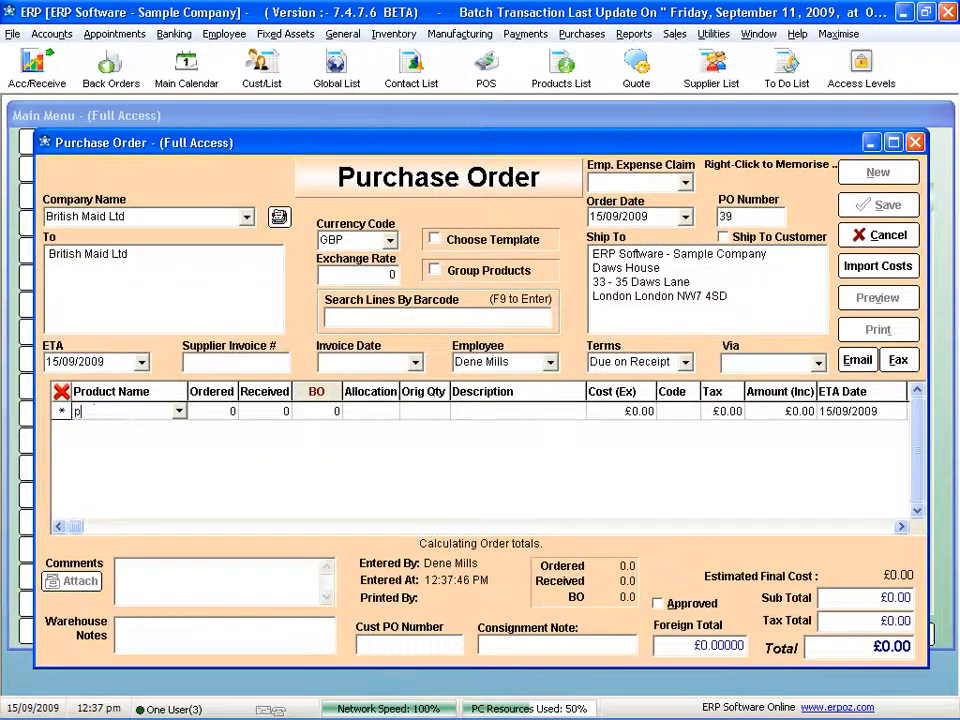
pyautogui.write('pan')
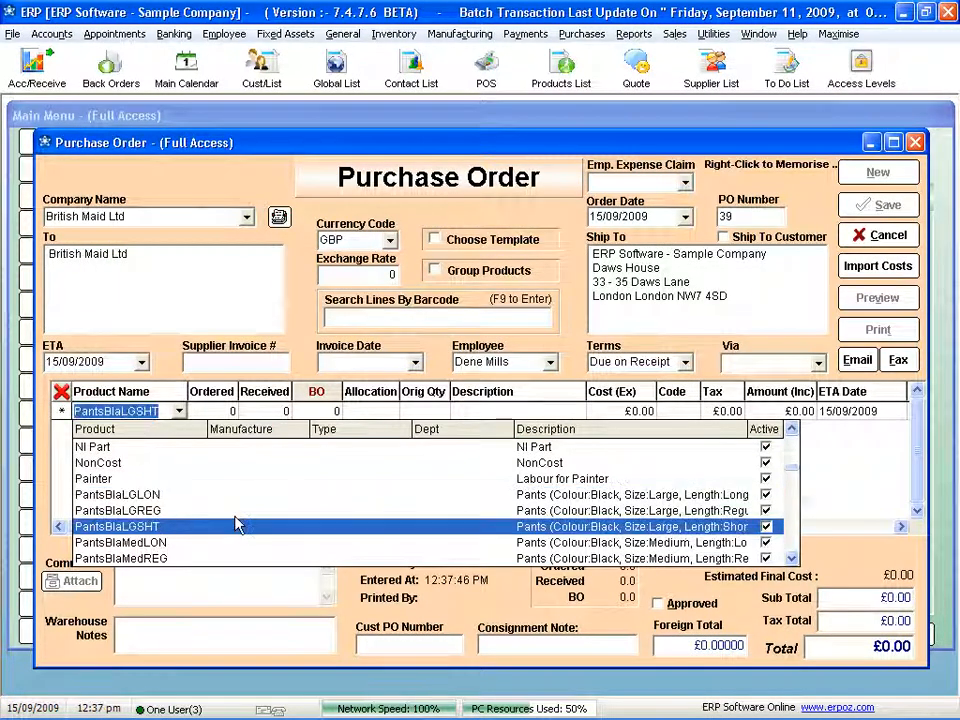
pyautogui.click(140, 526)
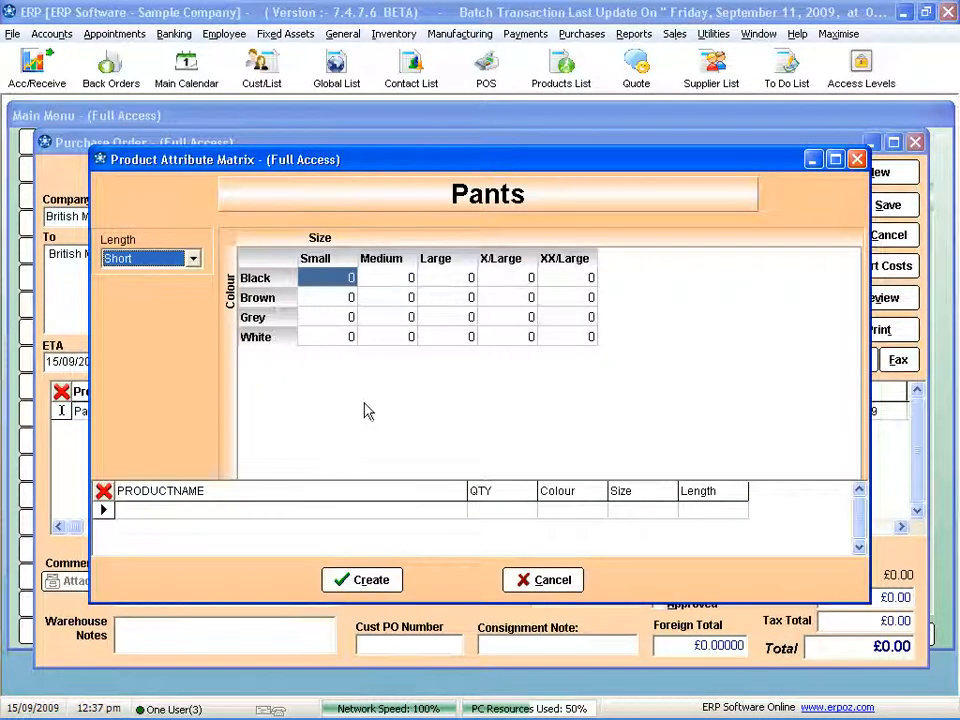
# - For the Short length, enter quantities of 4 Black Small, 4 Black Medium and 5 Brown Large pants
pyautogui.click(351, 277)
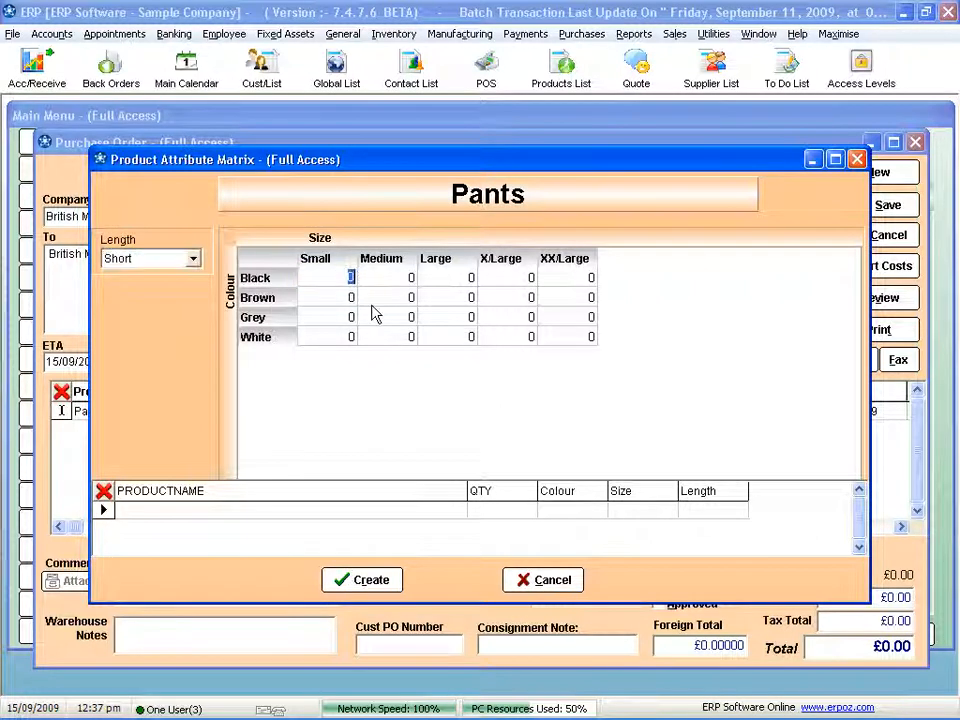
pyautogui.press('Tab')
pyautogui.write('54')
pyautogui.press('Tab')
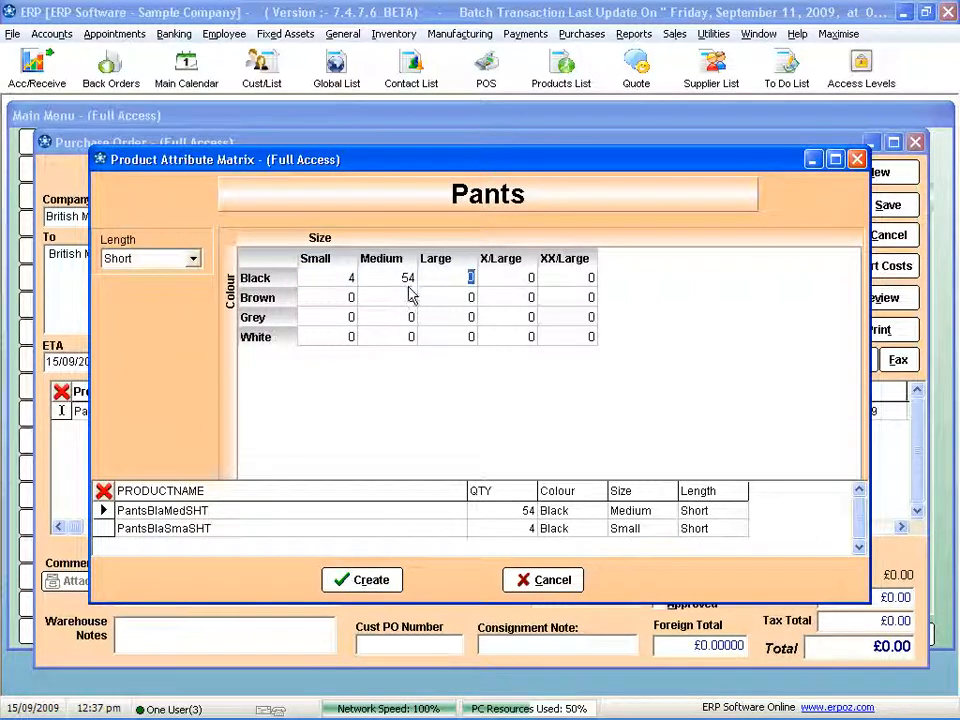
pyautogui.hotkey('shift', 'Tab')
pyautogui.write('4')
pyautogui.press('Tab')
pyautogui.click(455, 300)
pyautogui.write('5')
pyautogui.press('Tab')
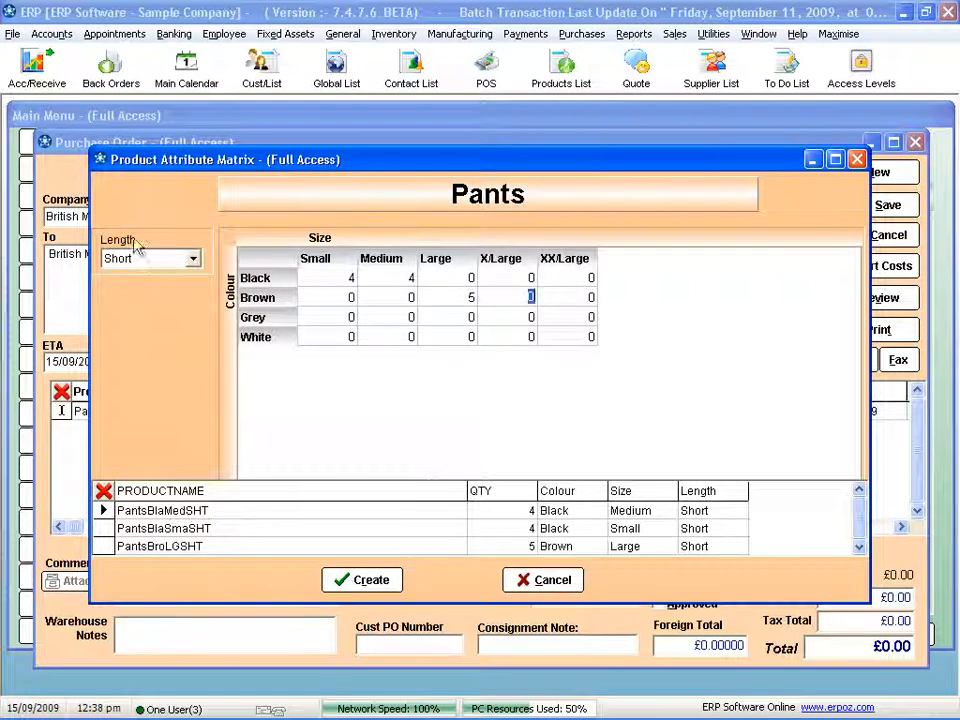
# - Switch the matrix to the Regular length and enter quantities of 4 Grey Medium and 6 Grey Large pants
pyautogui.click(193, 259)
pyautogui.click(160, 290)
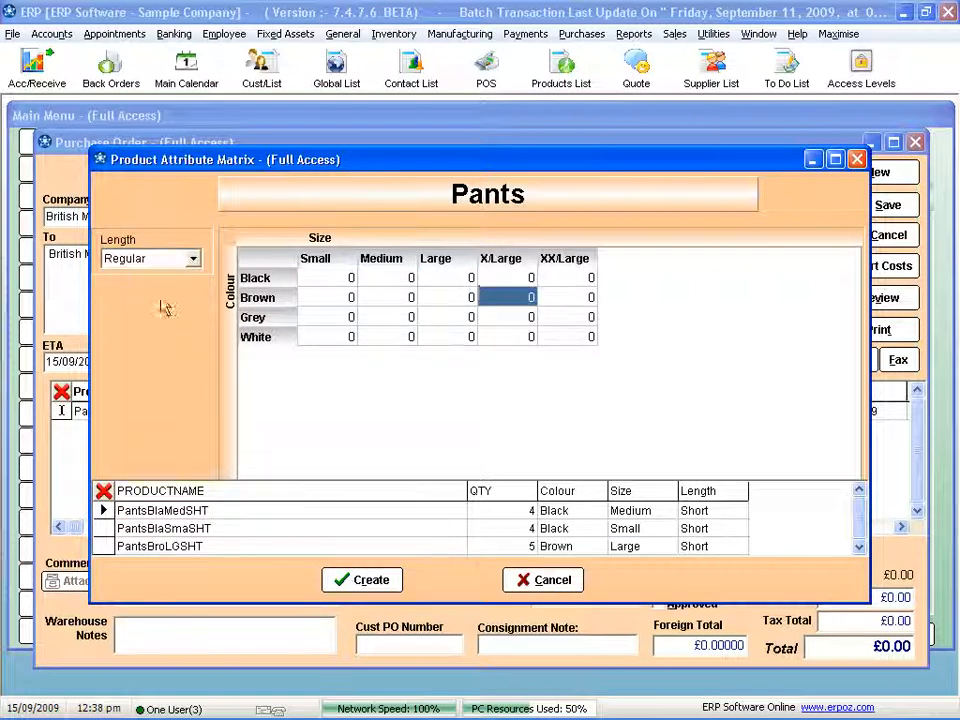
pyautogui.click(405, 317)
pyautogui.write('4')
pyautogui.press('Tab')
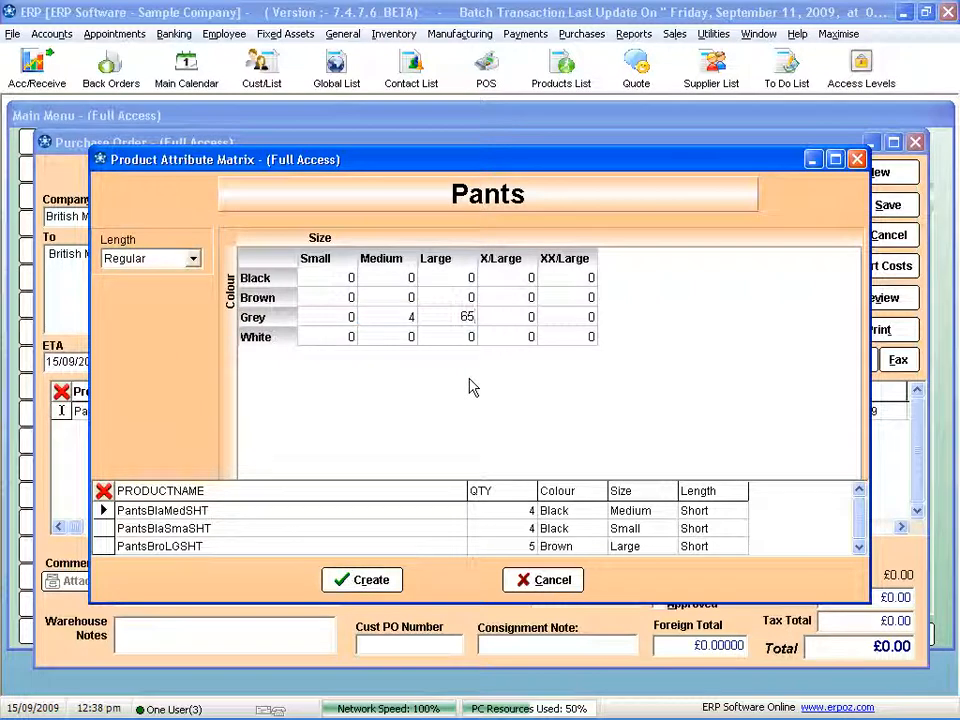
pyautogui.write('65')
pyautogui.press('BackSpace')
pyautogui.press('Tab')
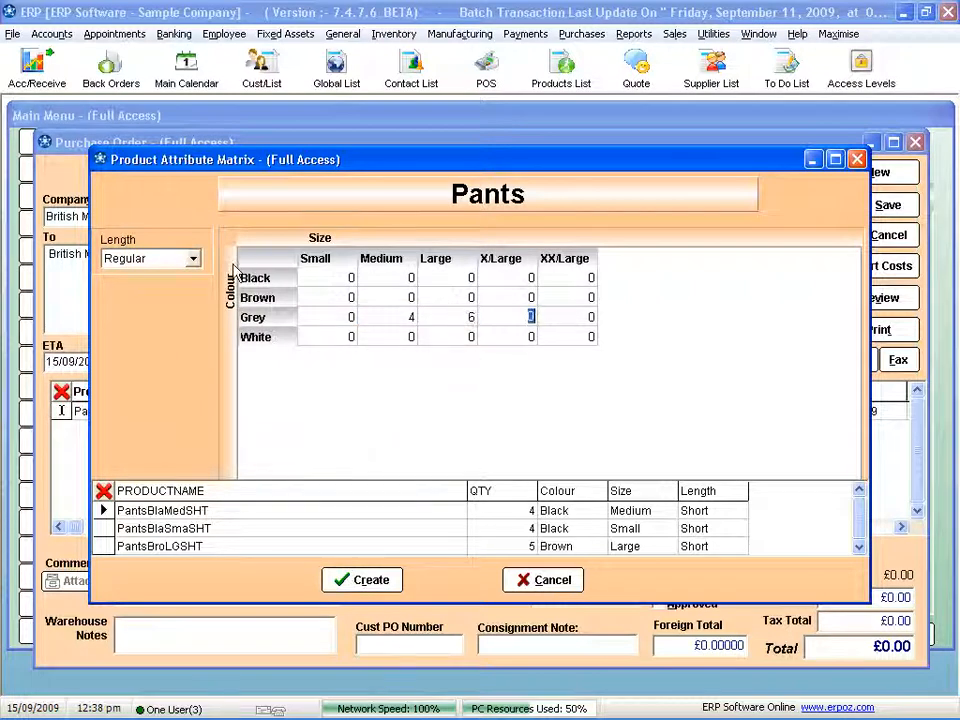
# - Switch the matrix to the Long length and enter quantities of 4 Brown X/Large and 4 Grey Medium pants
pyautogui.click(193, 259)
pyautogui.click(148, 306)
pyautogui.press('Up')
pyautogui.write('4')
pyautogui.press('Tab')
pyautogui.click(378, 326)
pyautogui.write('4')
pyautogui.press('Tab')
# - Create the purchase order lines from the matrix quantities and accept printing barcodes for PantsBlaMedSHT
pyautogui.click(364, 579)
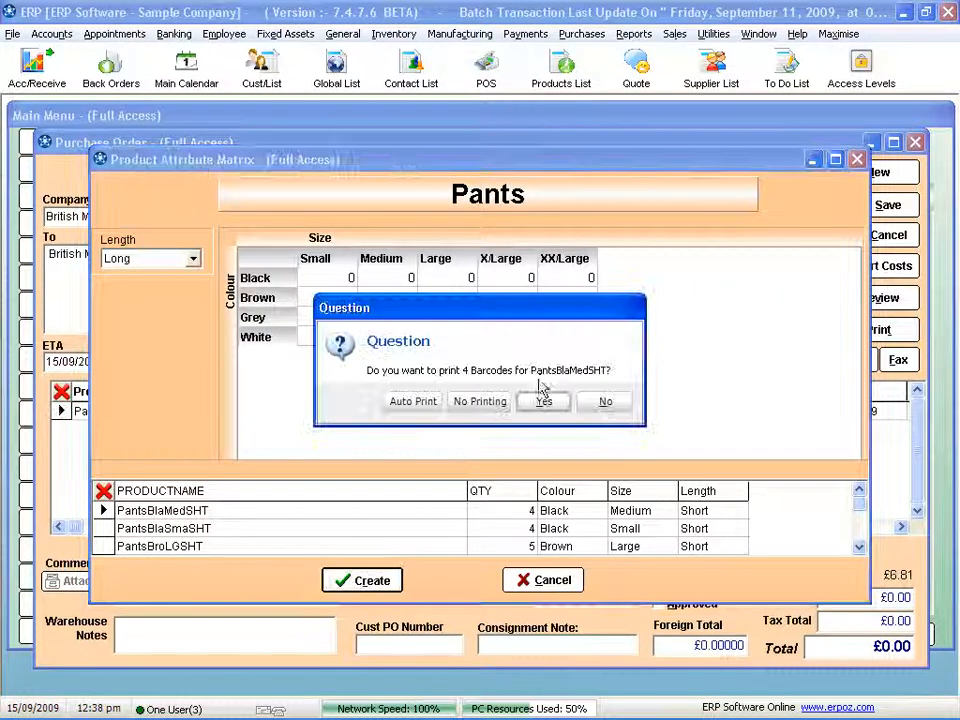
pyautogui.click(544, 400)
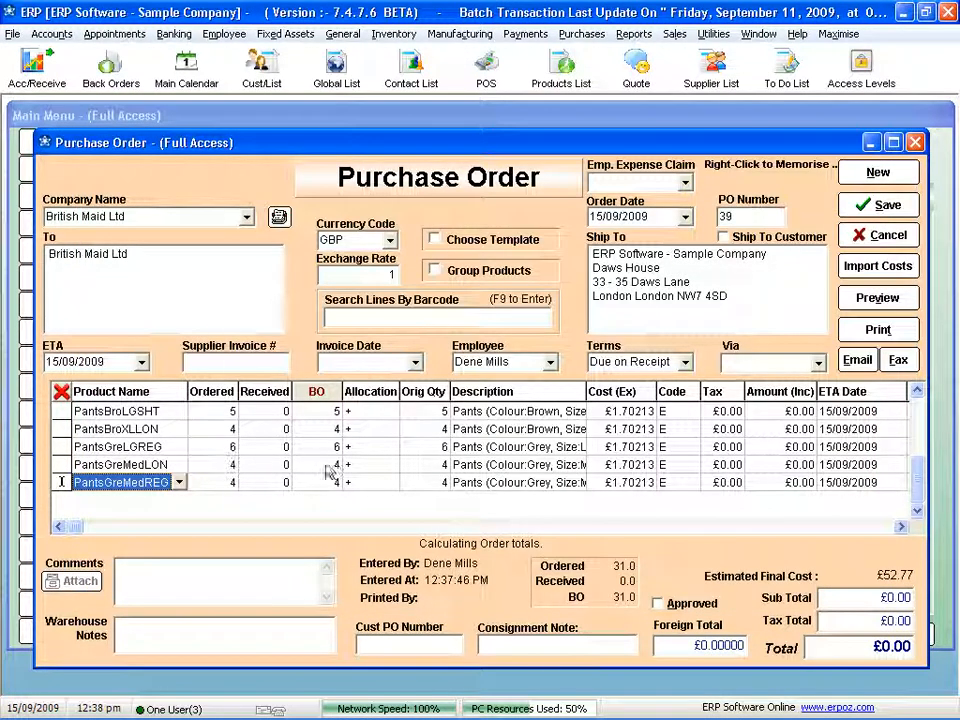
pyautogui.click(860, 362)
# - Receive all back-ordered pants quantities and save the purchase order with supplier invoice number 345345 and invoice date 15/09/2009
pyautogui.click(325, 398)
pyautogui.click(540, 401)
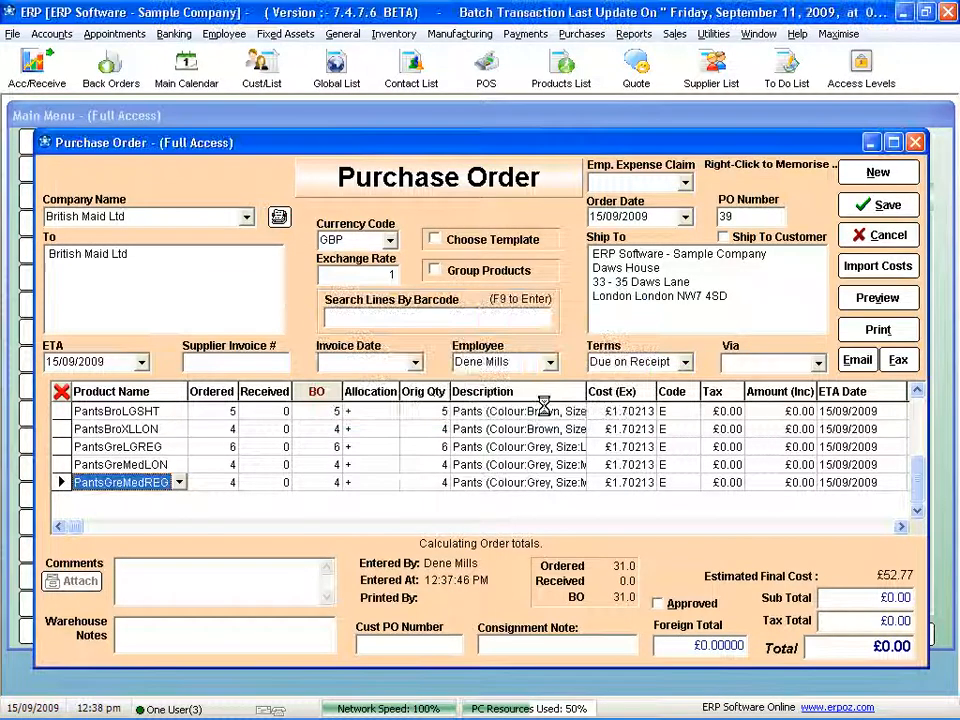
pyautogui.click(252, 365)
pyautogui.write('345345')
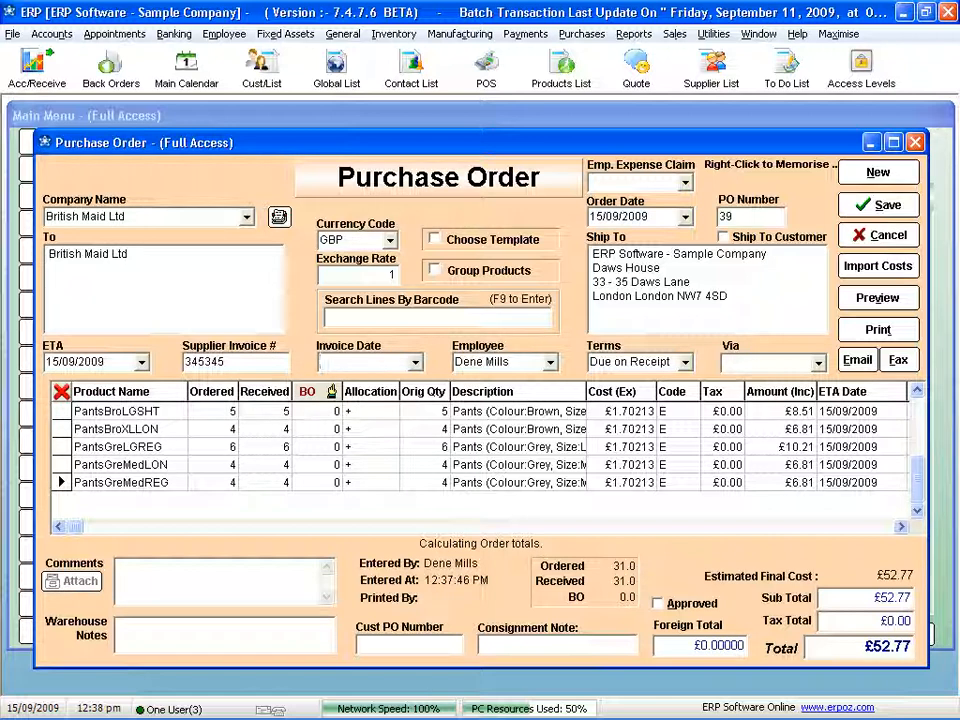
pyautogui.press('space')
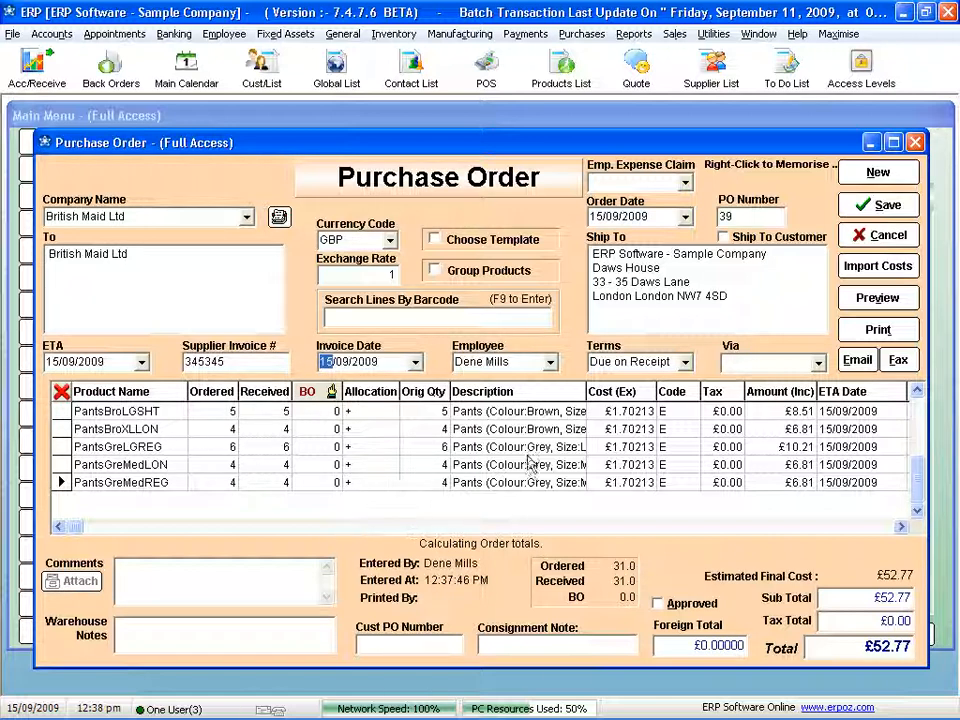
pyautogui.click(881, 205)
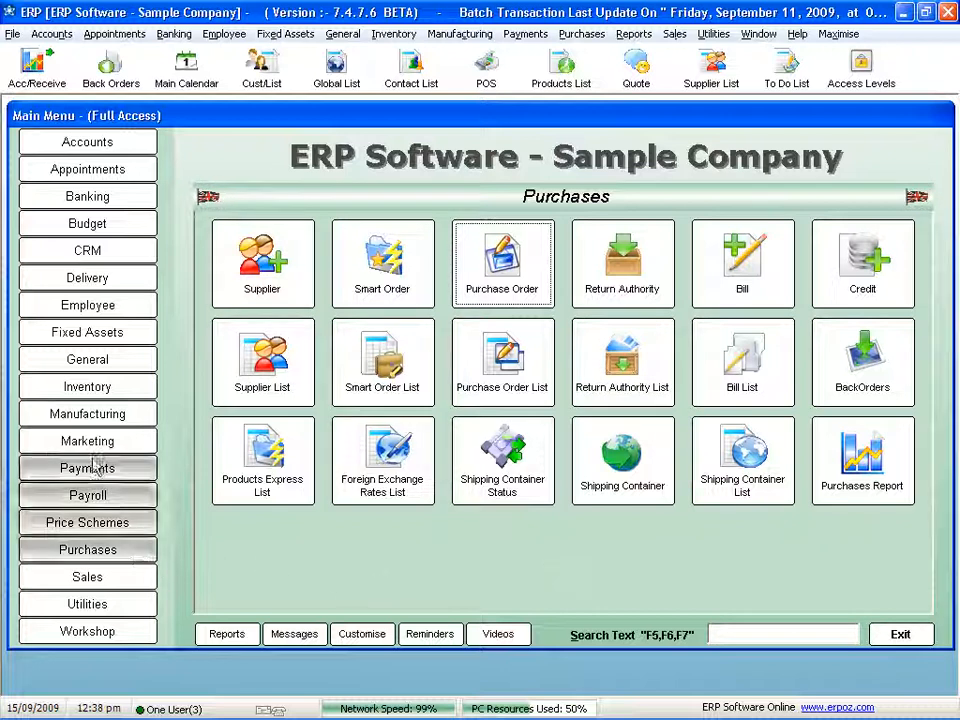
# - Review the In-Stock Report of the Pants attribute group for the Short length and close the attribute groups list
pyautogui.click(90, 390)
pyautogui.click(387, 485)
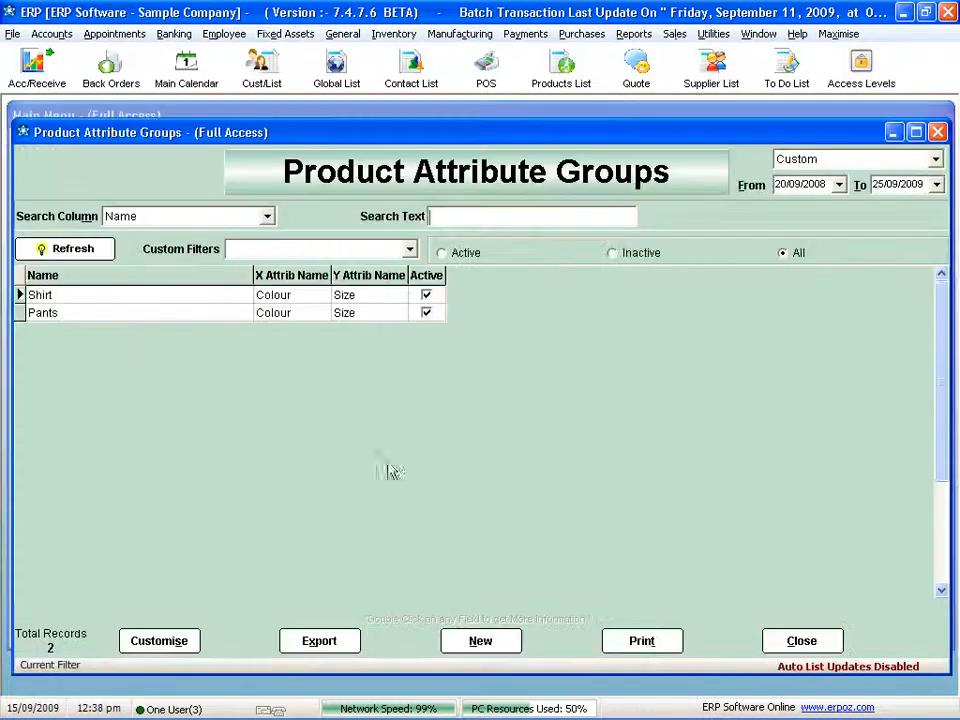
pyautogui.doubleClick(132, 313)
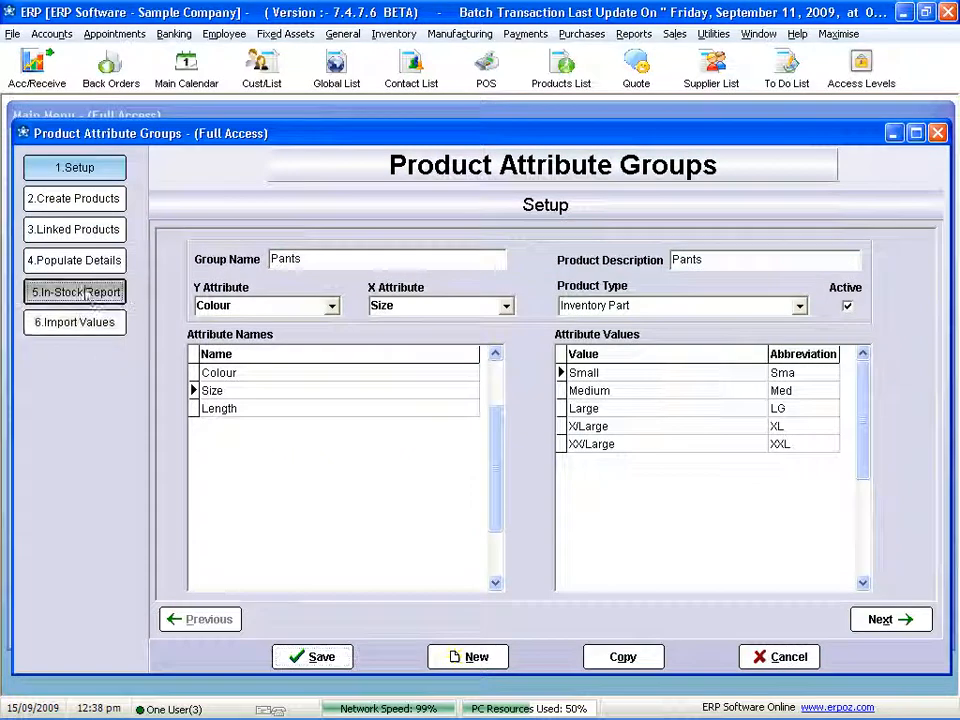
pyautogui.click(75, 291)
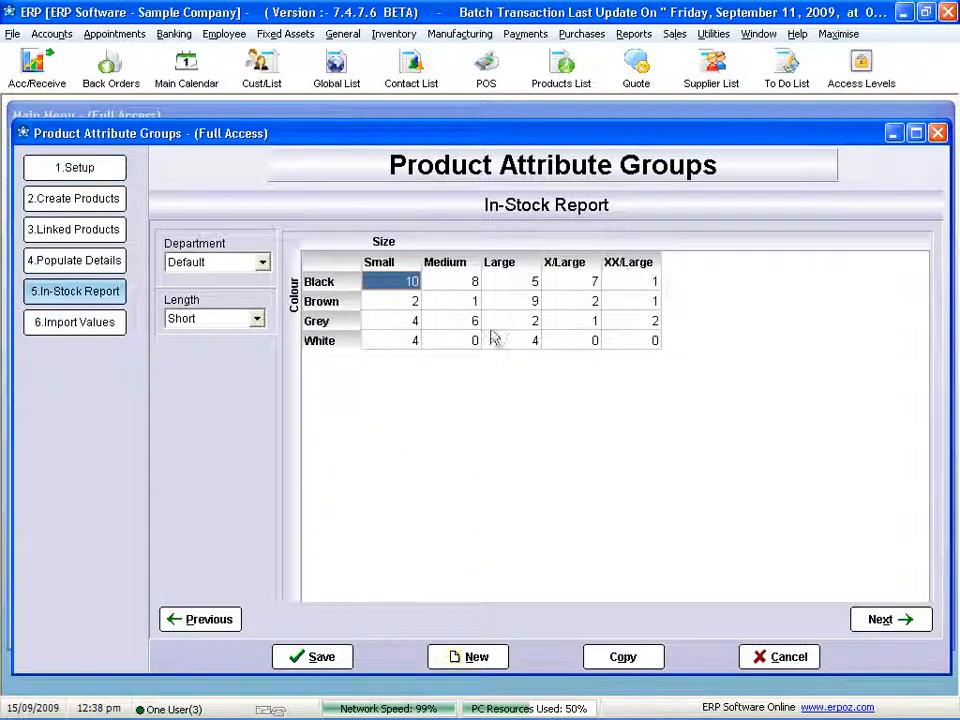
pyautogui.click(318, 657)
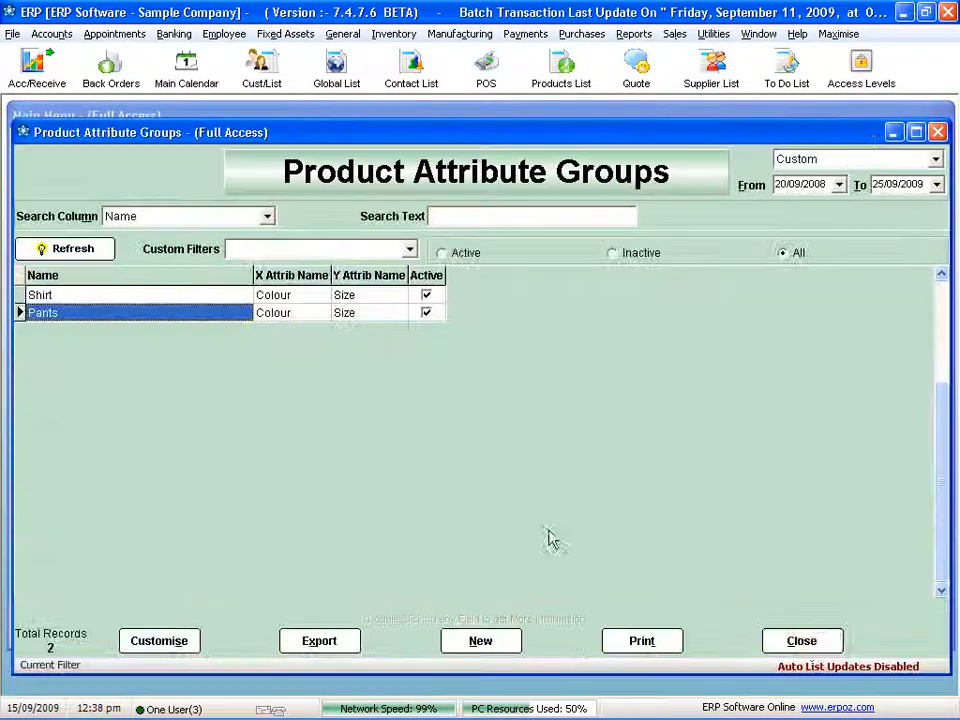
pyautogui.click(805, 639)
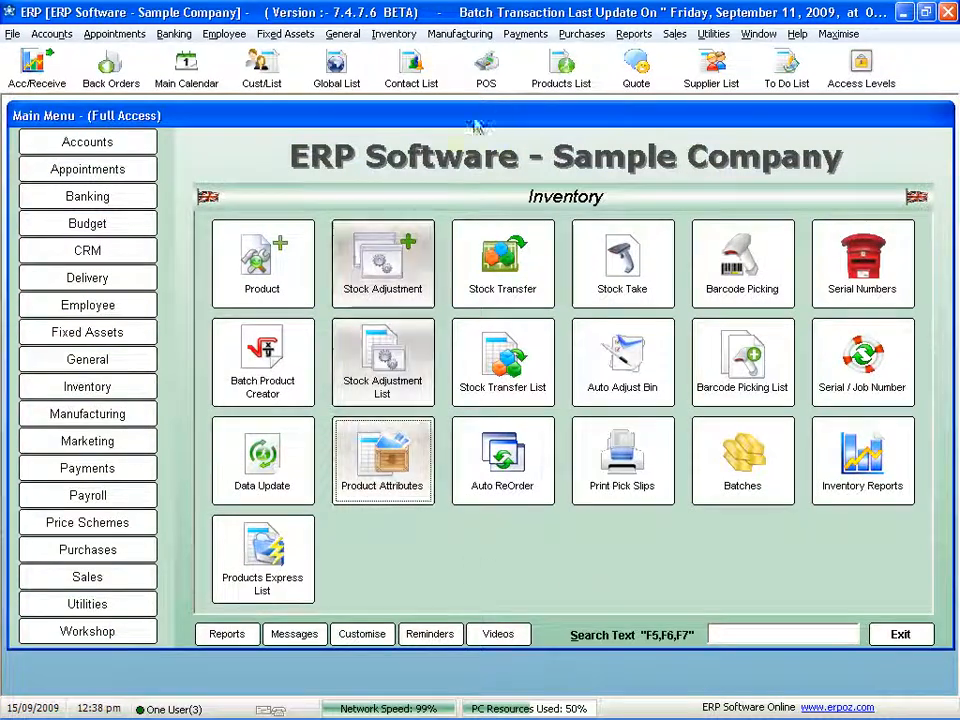
# - Find the Pants variants in the product list and examine the quantities of PantsBlaXLREG, closing the record and list
pyautogui.click(561, 65)
pyautogui.click(154, 438)
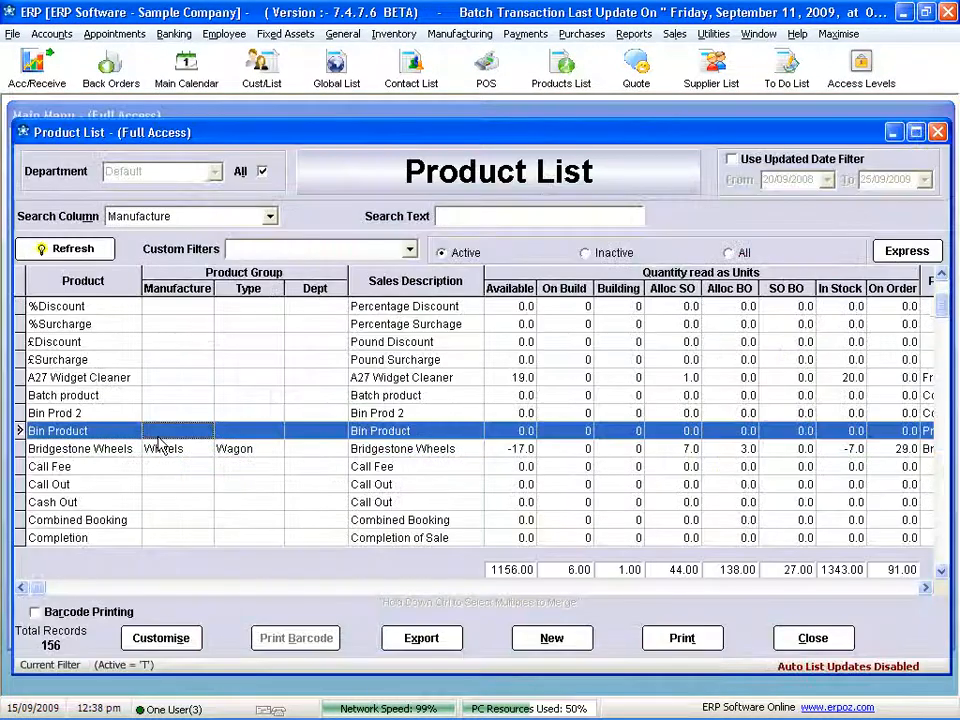
pyautogui.scroll(-12, 155, 445)
pyautogui.scroll(-5, 155, 450)
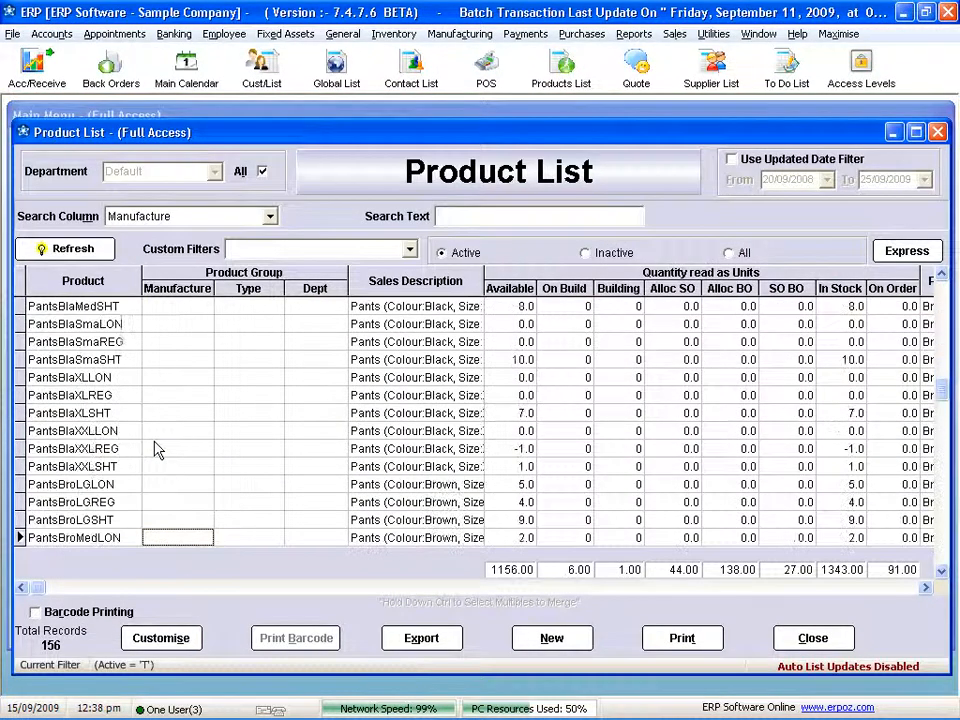
pyautogui.doubleClick(178, 393)
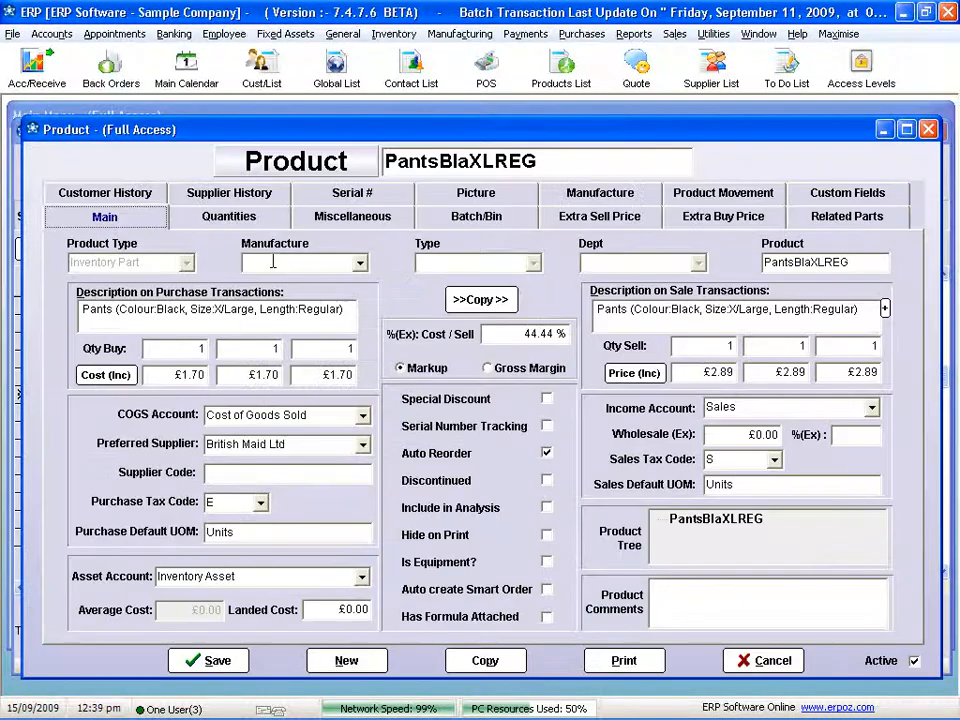
pyautogui.click(229, 216)
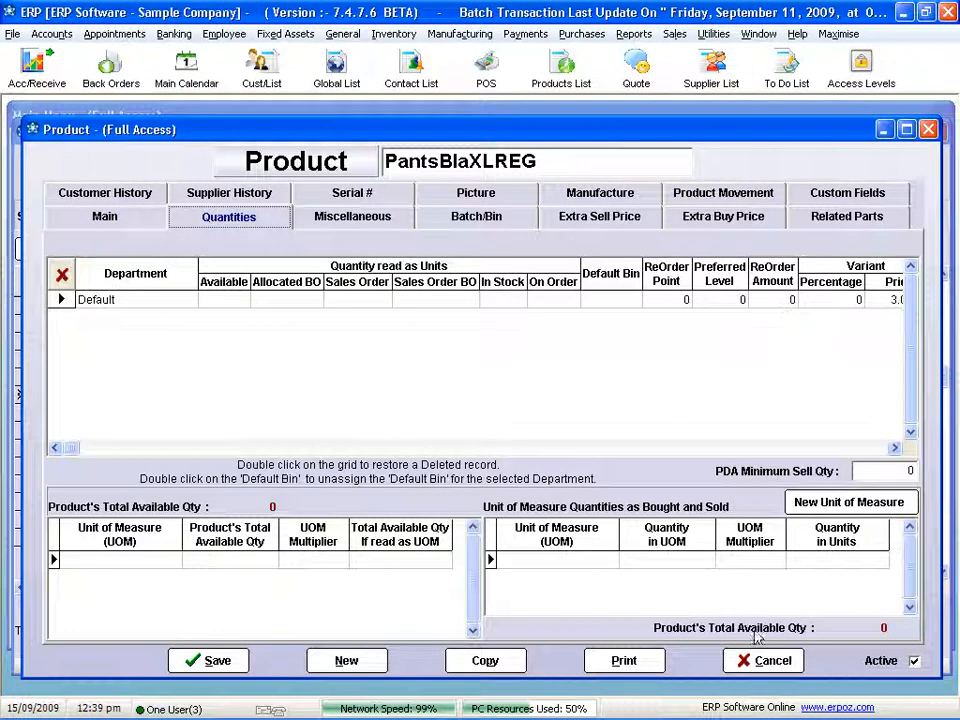
pyautogui.click(770, 660)
pyautogui.click(543, 399)
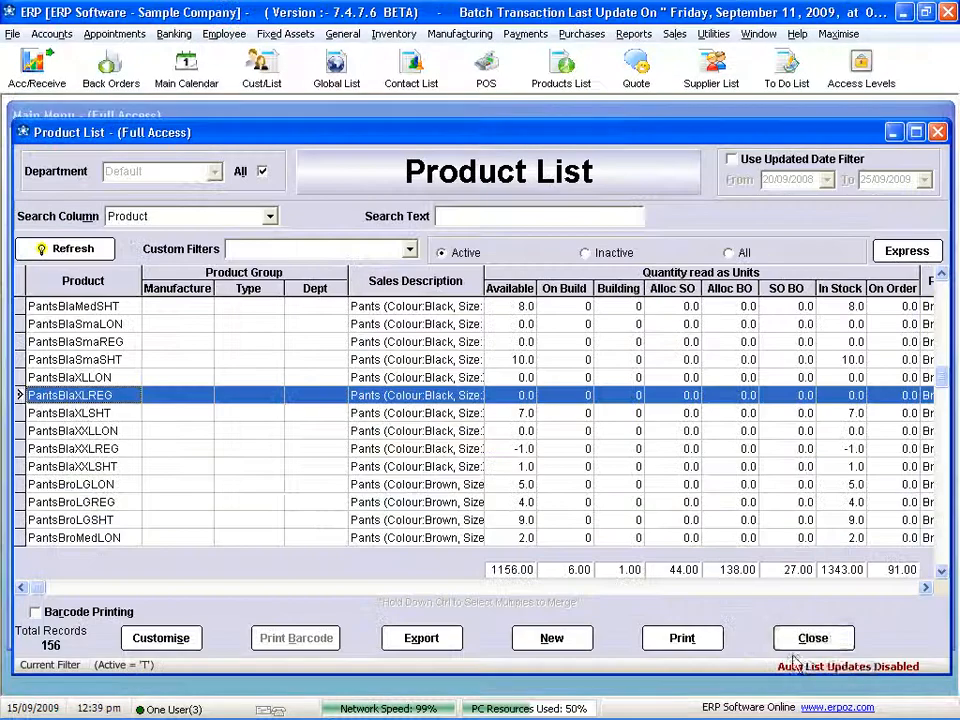
pyautogui.click(790, 645)
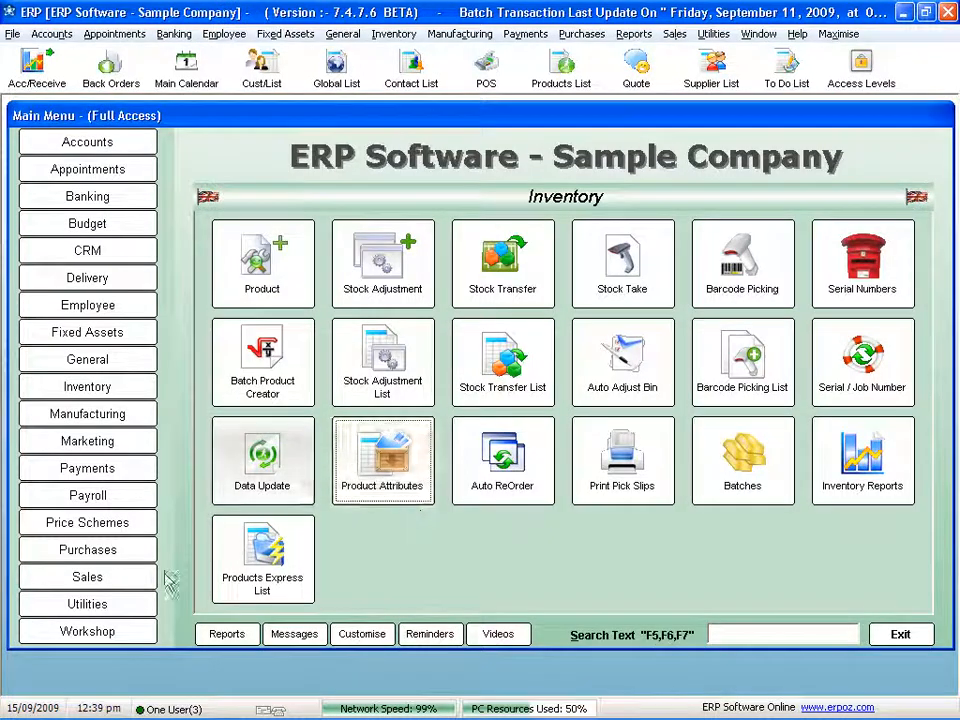
# - Start a sales invoice for the existing customer, accept the terms warning, and bring up the Pants attribute matrix from a product line
pyautogui.click(129, 580)
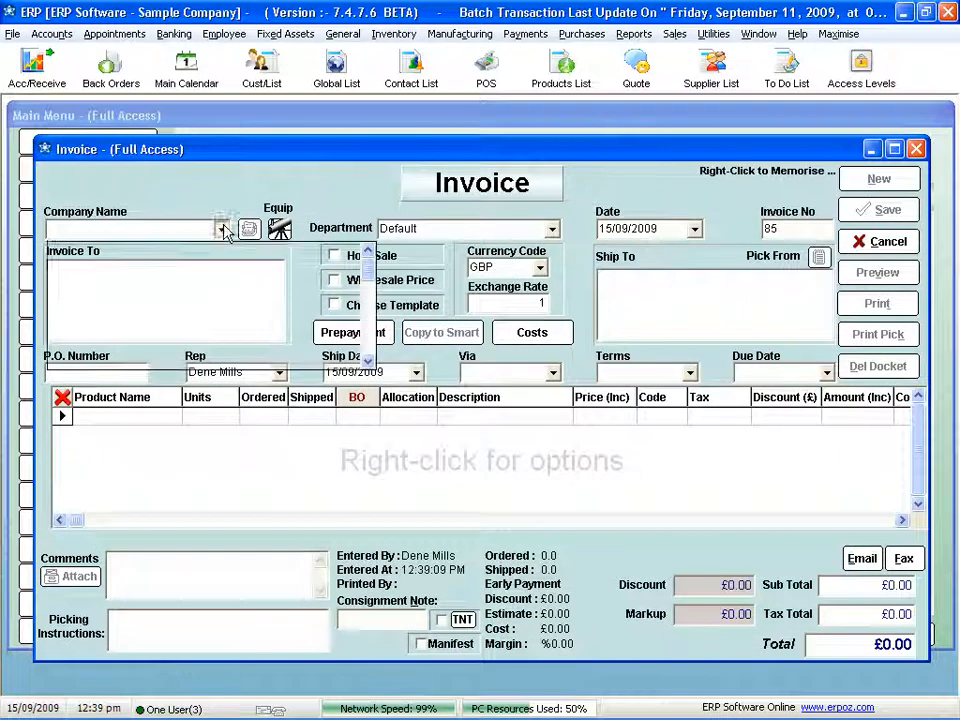
pyautogui.click(221, 229)
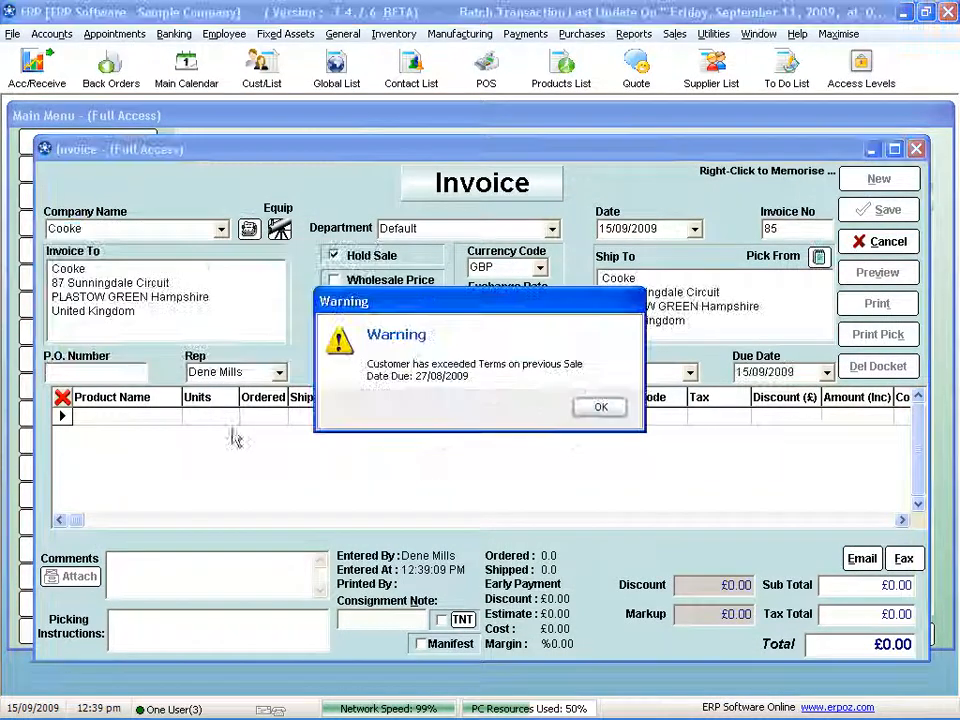
pyautogui.click(601, 408)
pyautogui.write('pa')
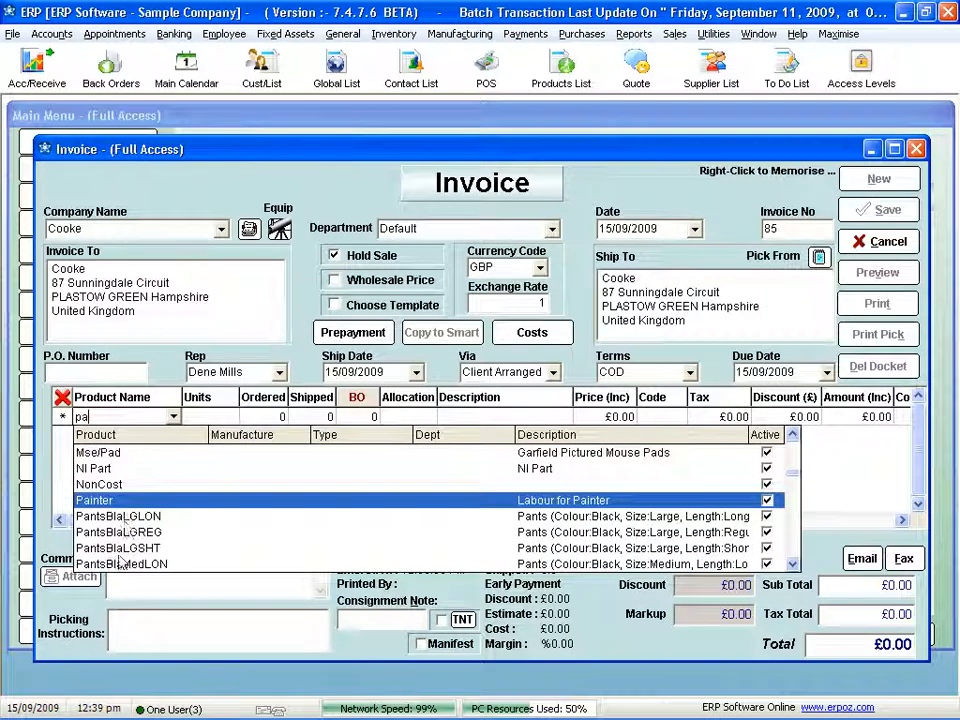
pyautogui.click(127, 530)
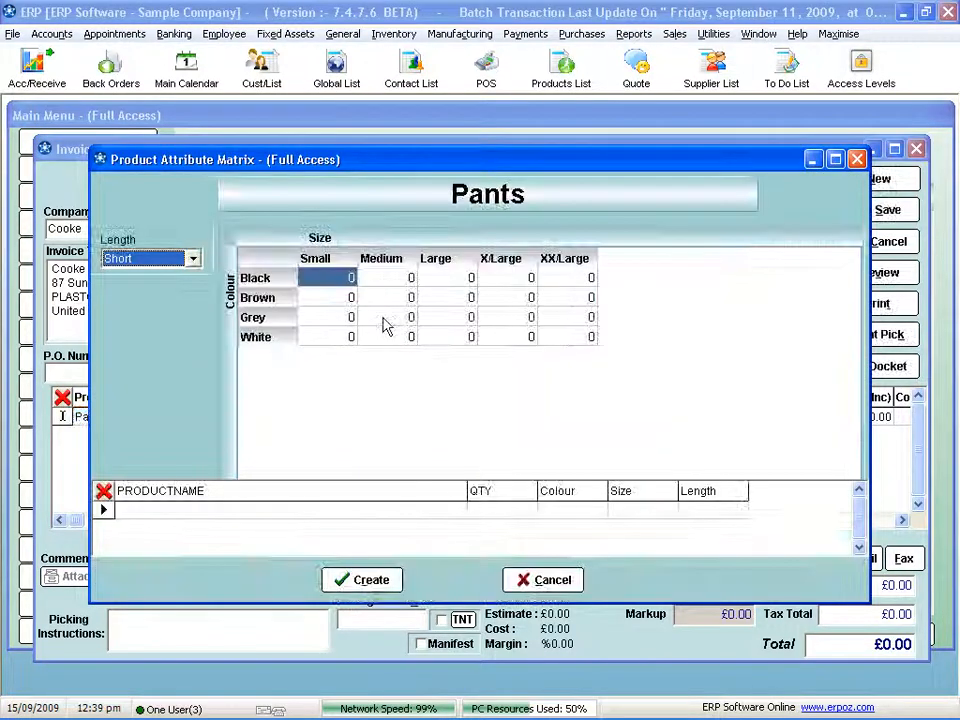
# - Add 4 Black Small and 5 Black Medium Short pants to the invoice through the matrix and save it as a held sale
pyautogui.press('Tab')
pyautogui.write('4')
pyautogui.press('Tab')
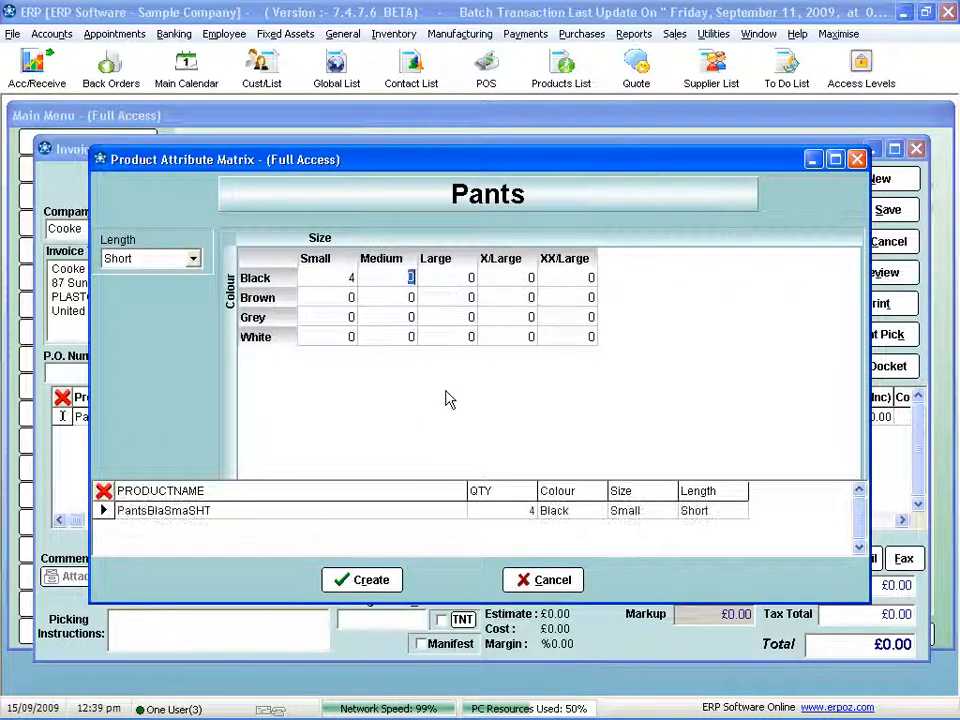
pyautogui.write('5')
pyautogui.press('Tab')
pyautogui.click(368, 576)
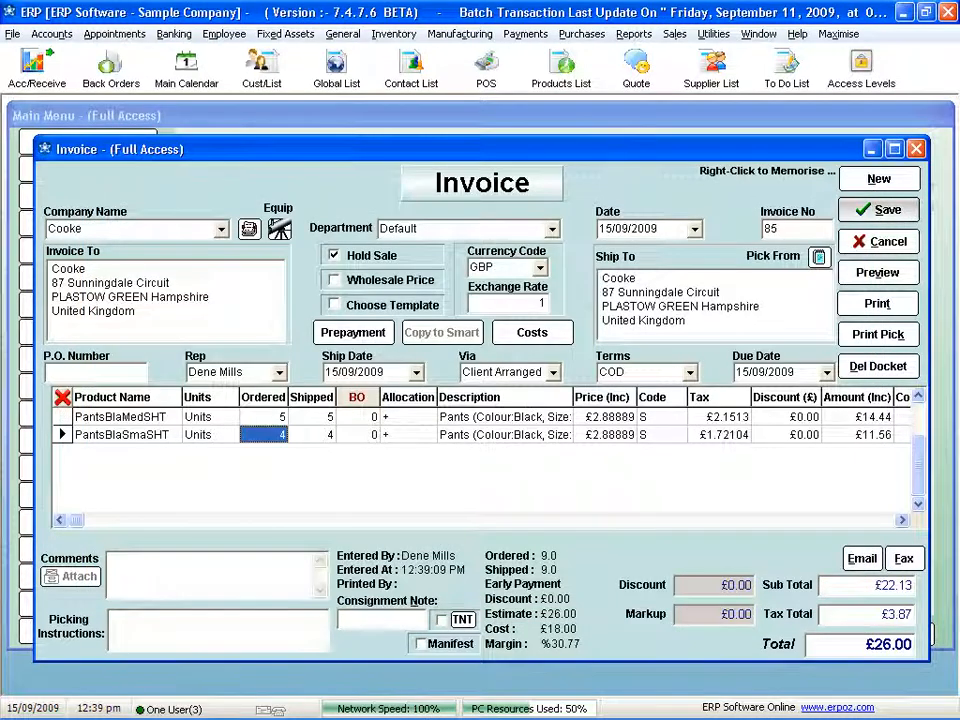
pyautogui.click(882, 209)
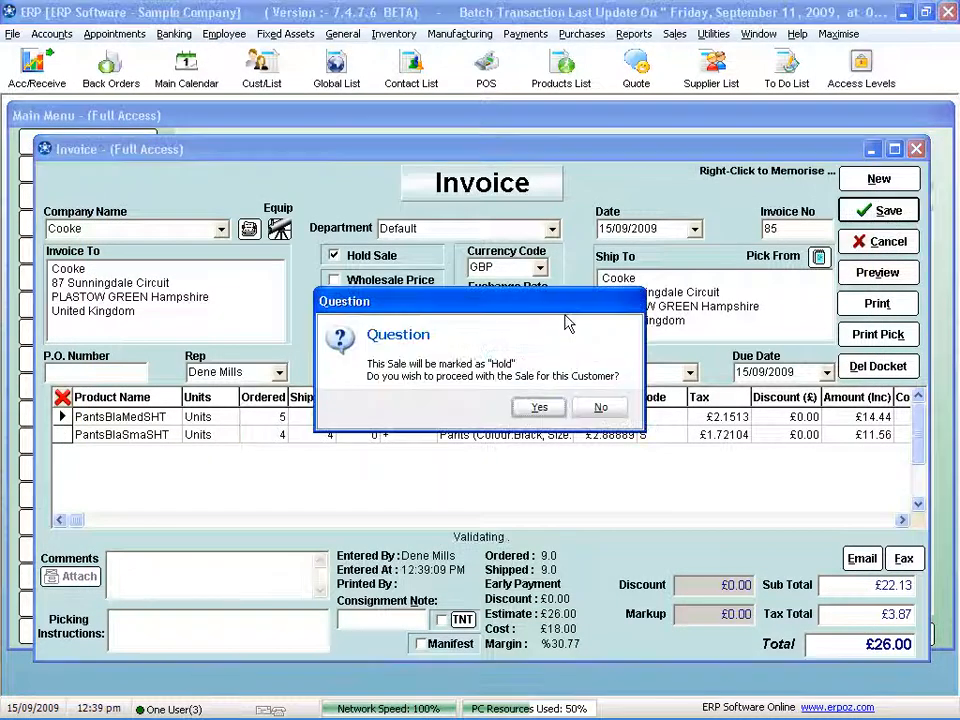
pyautogui.click(547, 408)
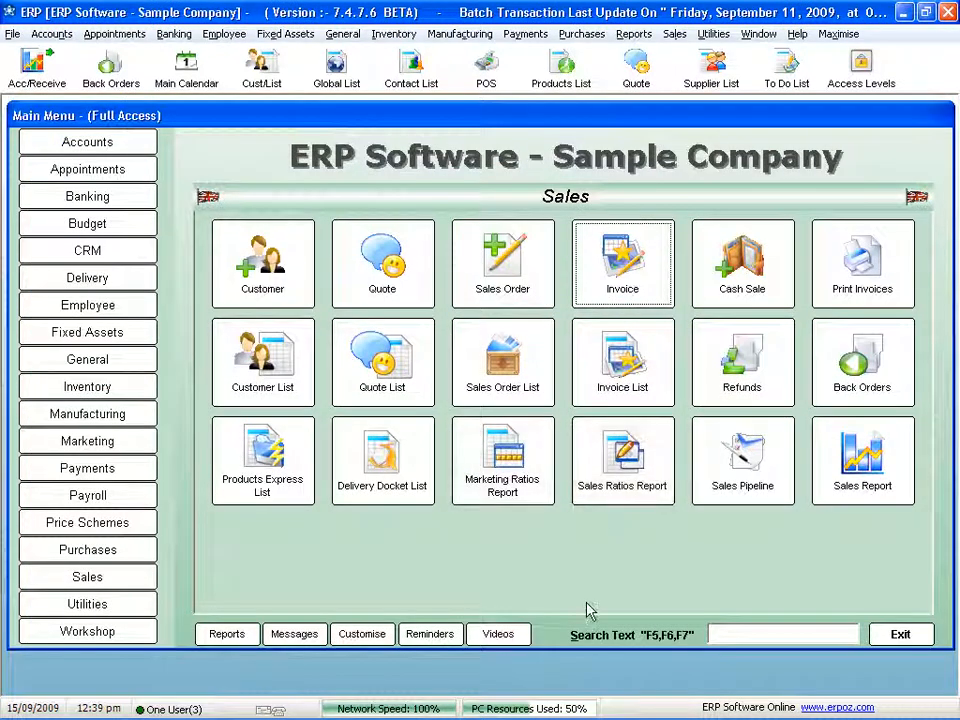
# - Complete a point-of-sale cash sale of 4 Brown Medium and 4 Brown Large Short pants and leave the till
pyautogui.click(487, 60)
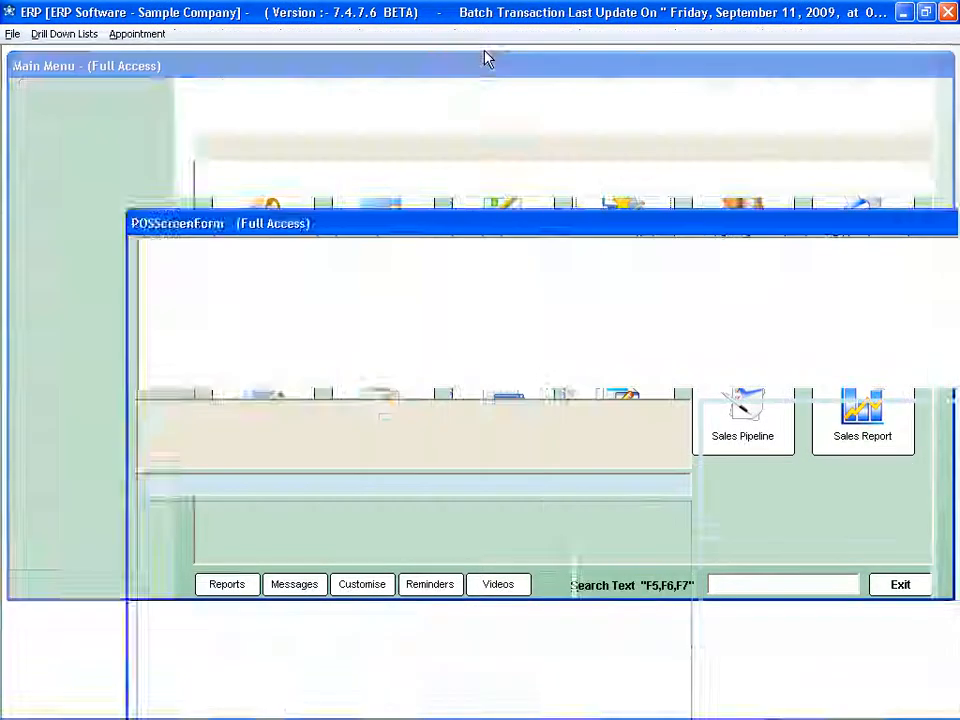
pyautogui.click(778, 418)
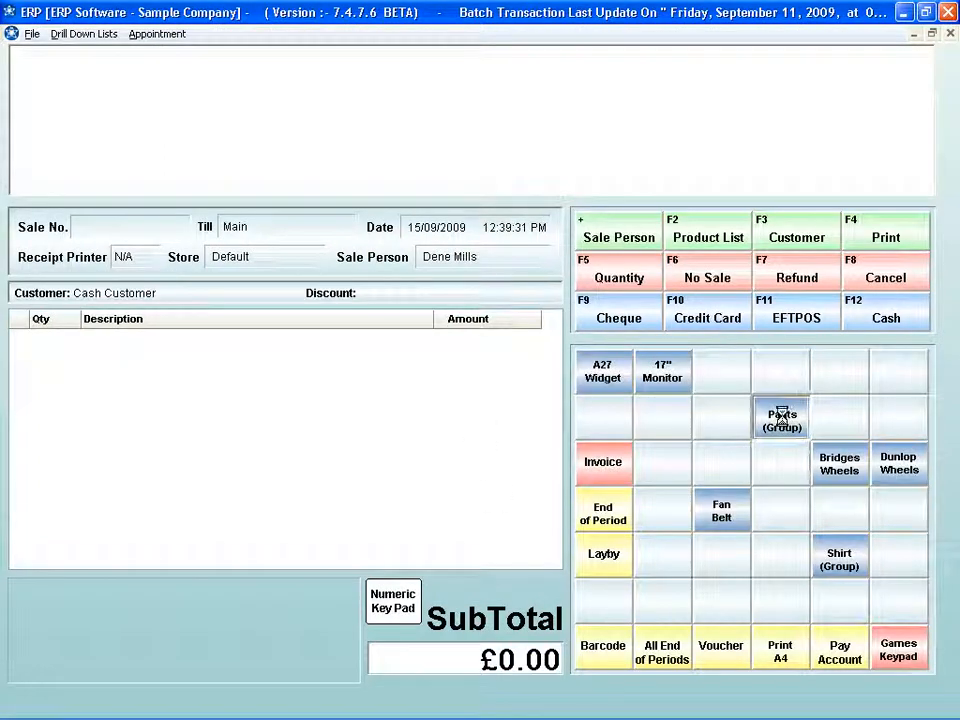
pyautogui.click(388, 298)
pyautogui.write('4')
pyautogui.press('Tab')
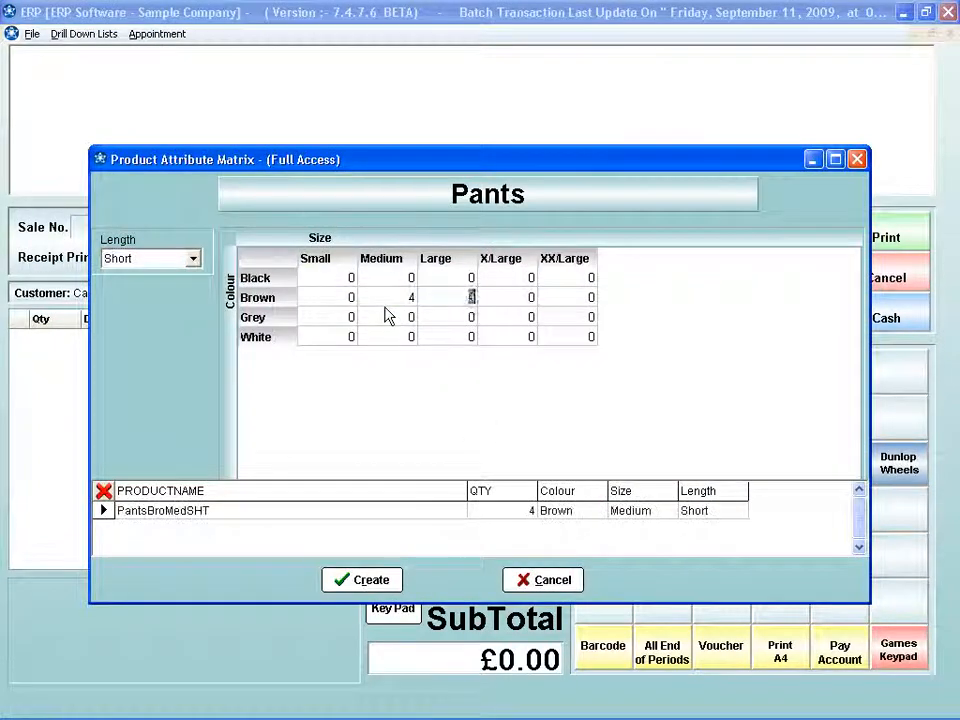
pyautogui.write('4')
pyautogui.press('Tab')
pyautogui.press('Return')
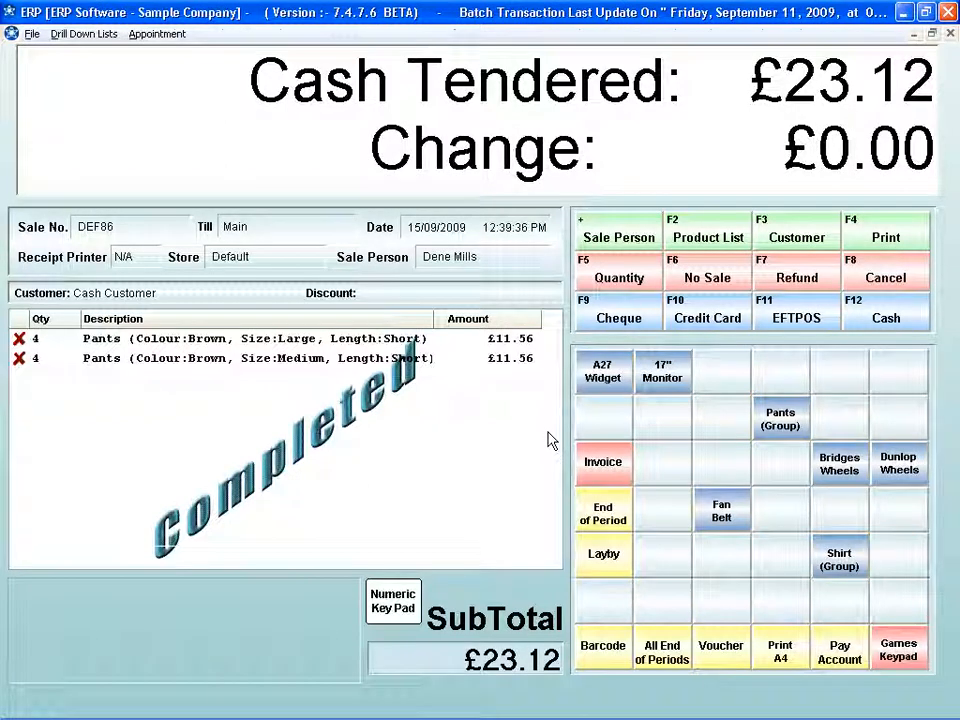
pyautogui.press('Escape')
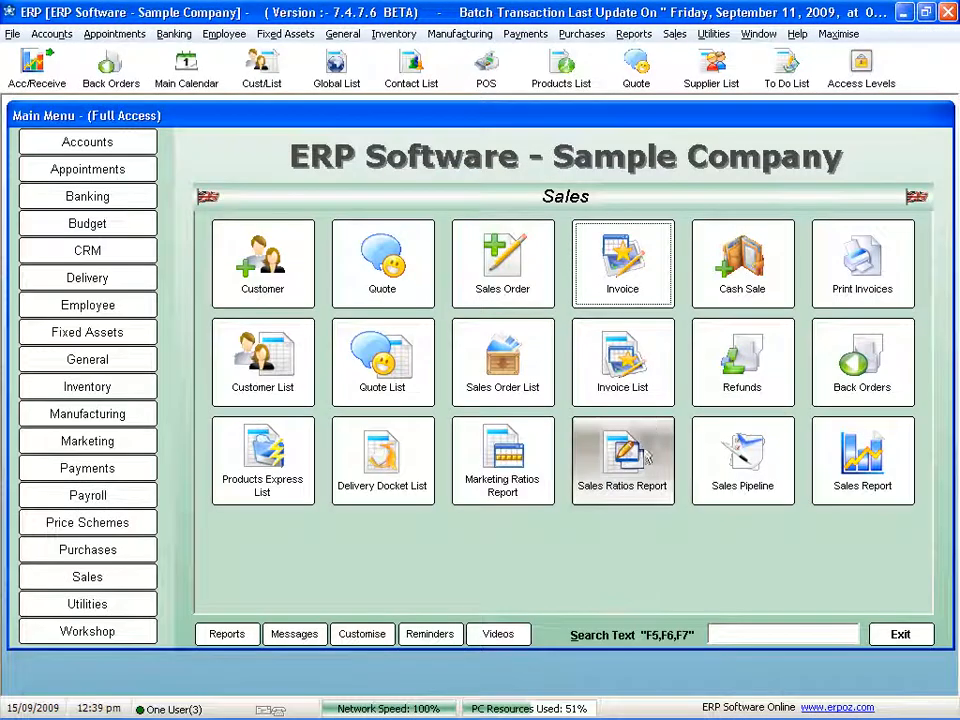
# - Examine the newest Cash Customer sale from the invoice list and close it without changes
pyautogui.click(636, 378)
pyautogui.doubleClick(222, 298)
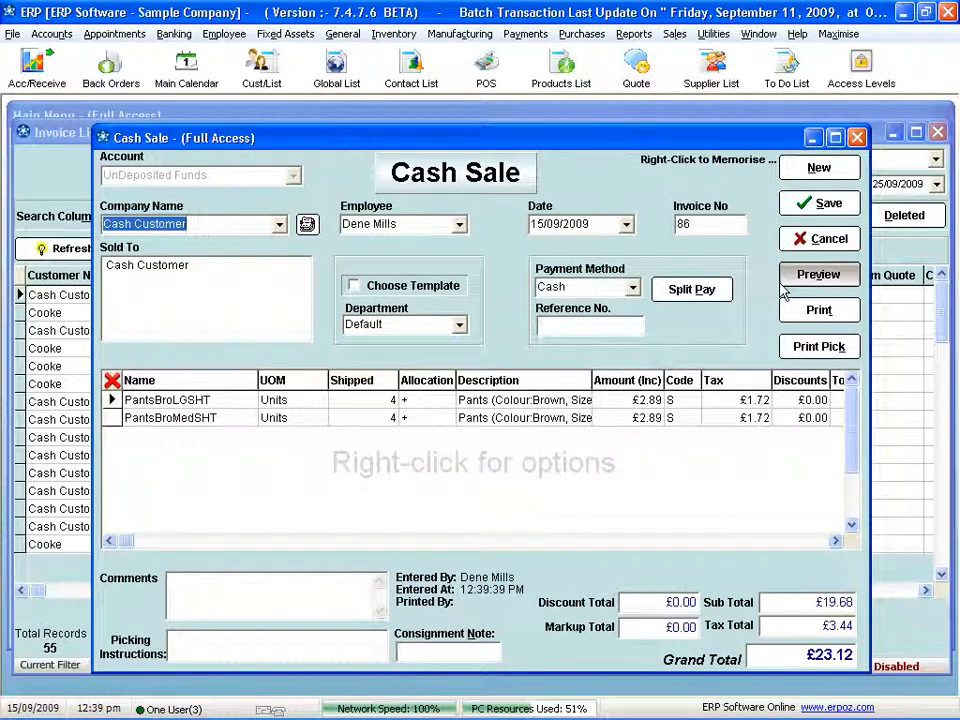
pyautogui.click(822, 238)
# - Check the product status of PantsBlaSmaSHT from the held pants invoice dated 15/09/2009, and close the invoice and invoice list
pyautogui.doubleClick(200, 313)
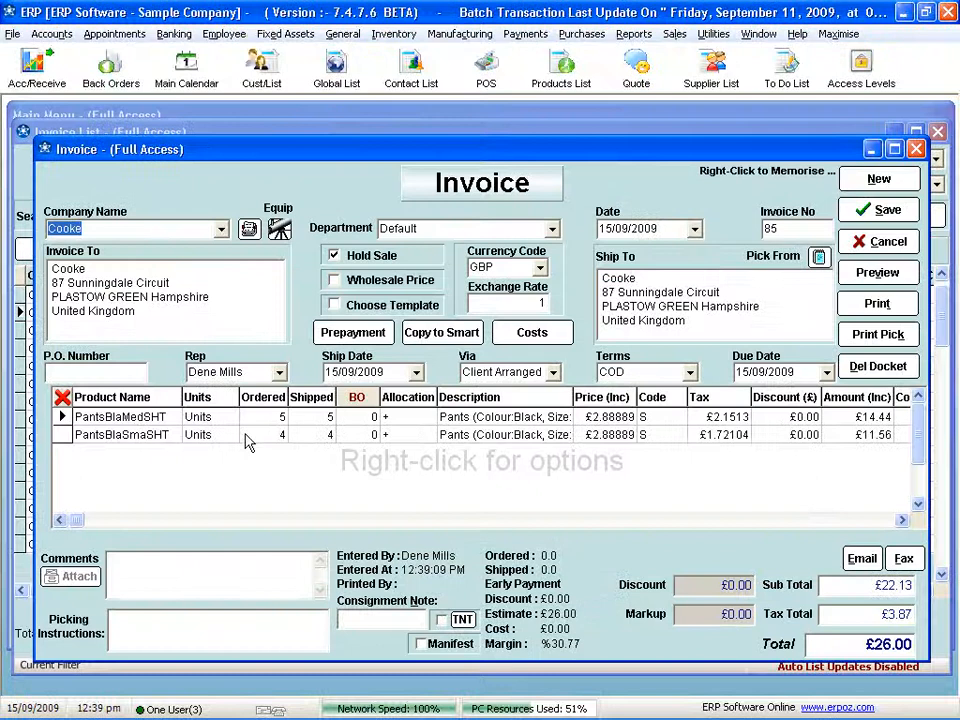
pyautogui.click(248, 437)
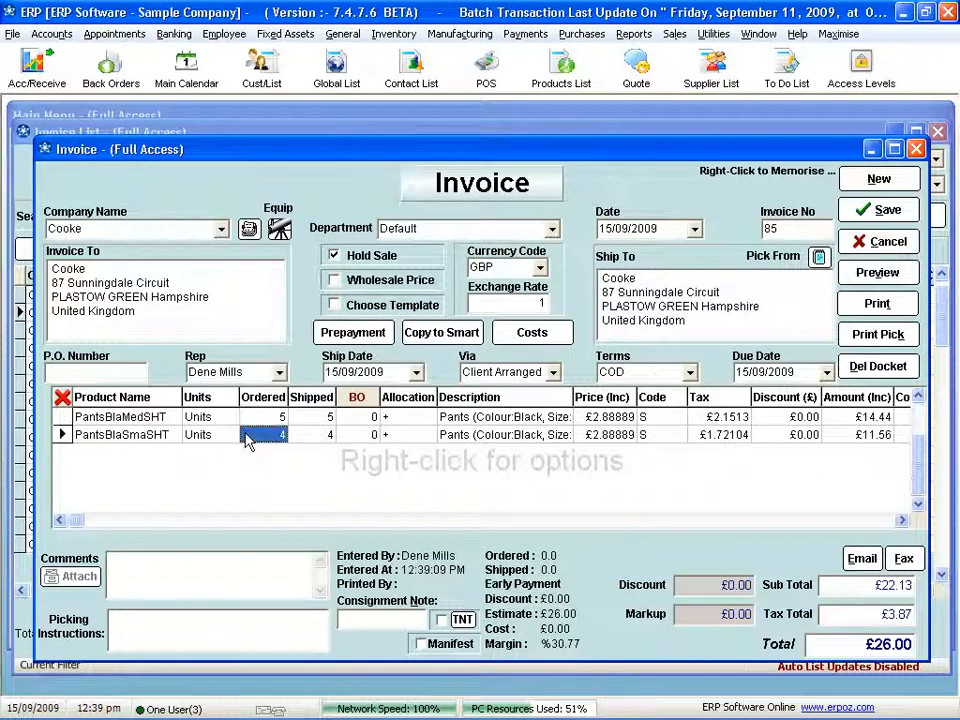
pyautogui.rightClick(246, 437)
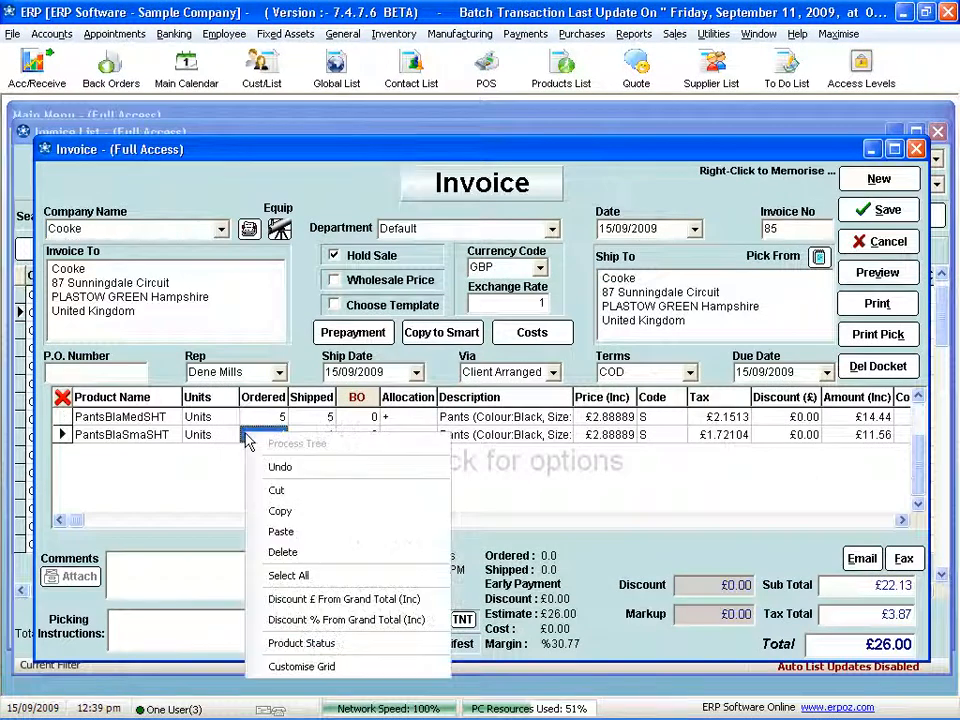
pyautogui.click(316, 652)
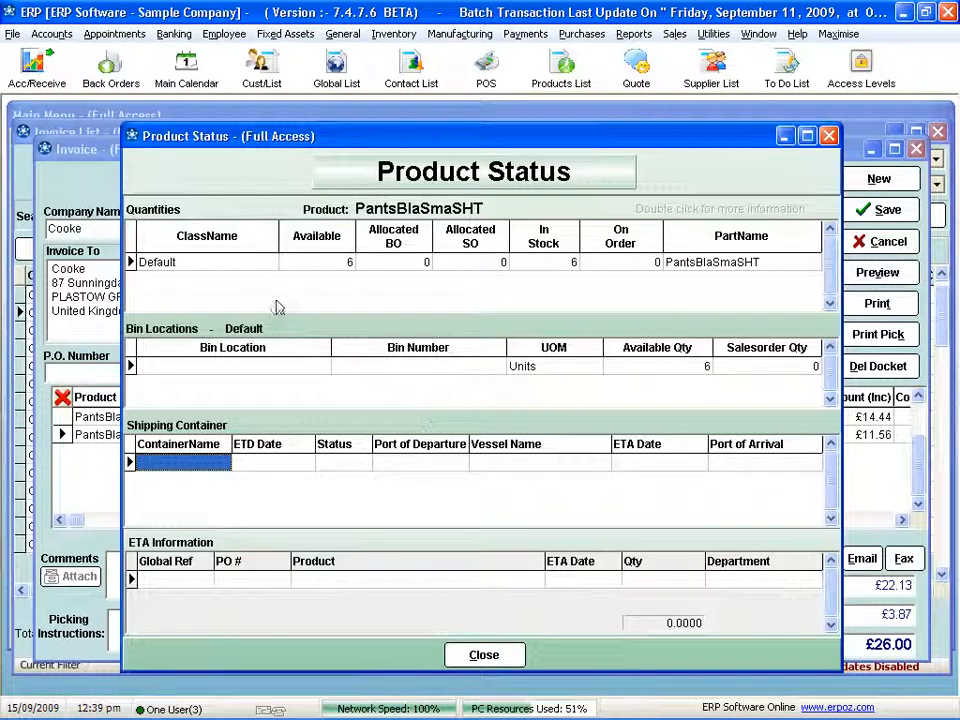
pyautogui.click(329, 266)
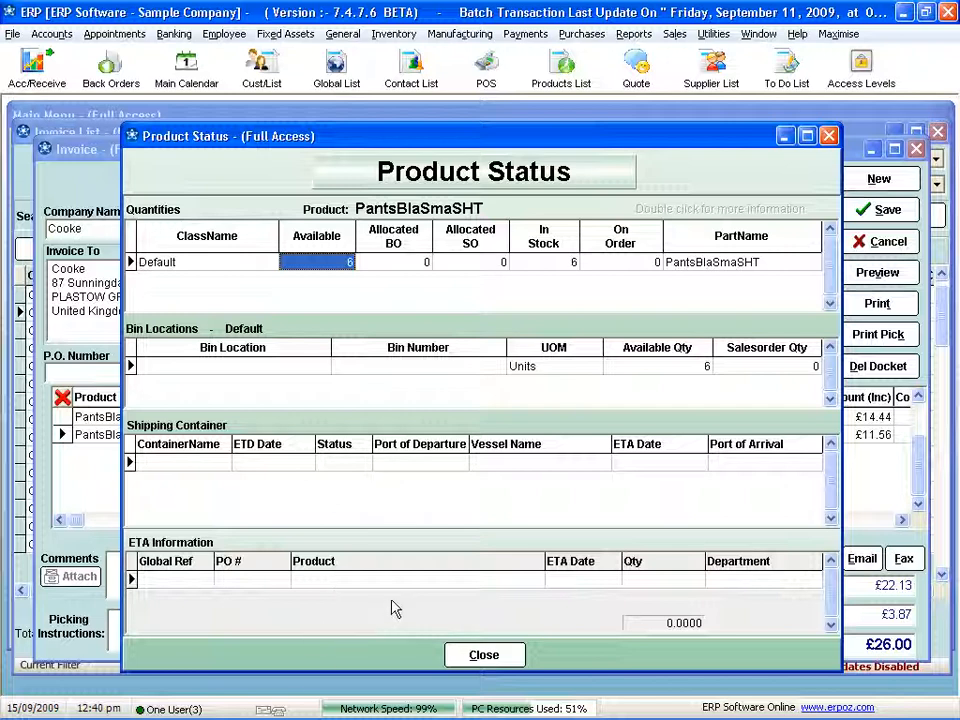
pyautogui.click(488, 657)
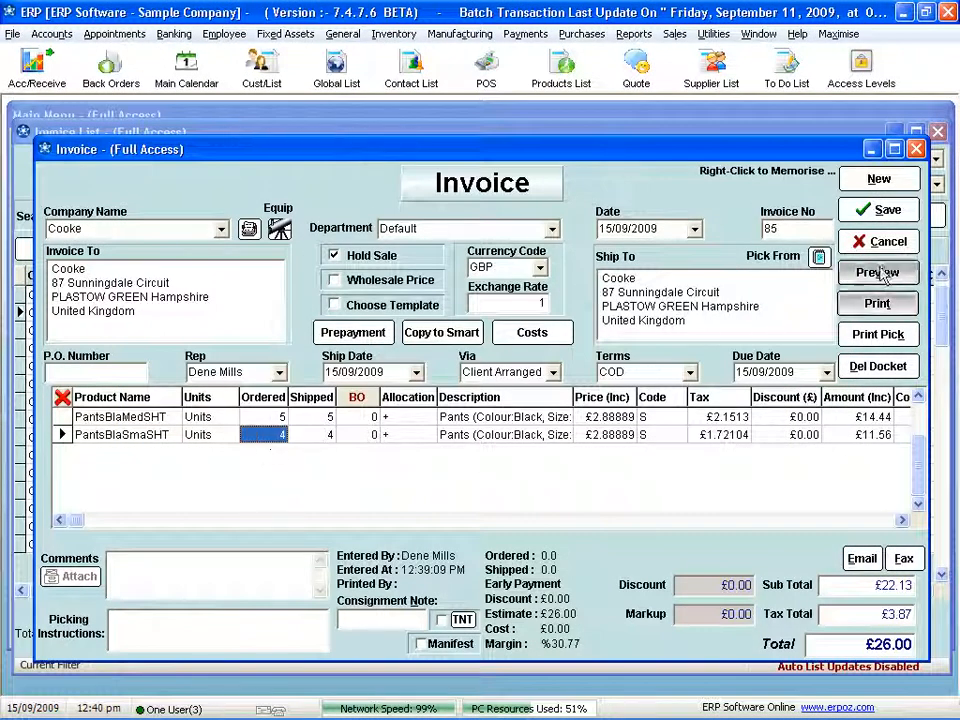
pyautogui.click(883, 212)
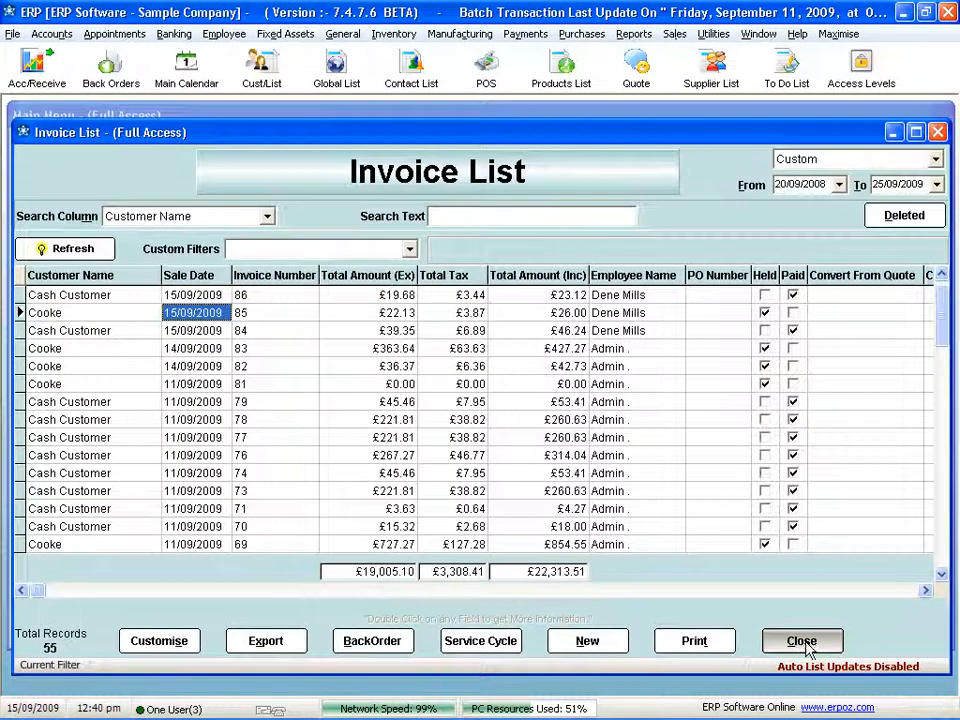
pyautogui.click(799, 699)
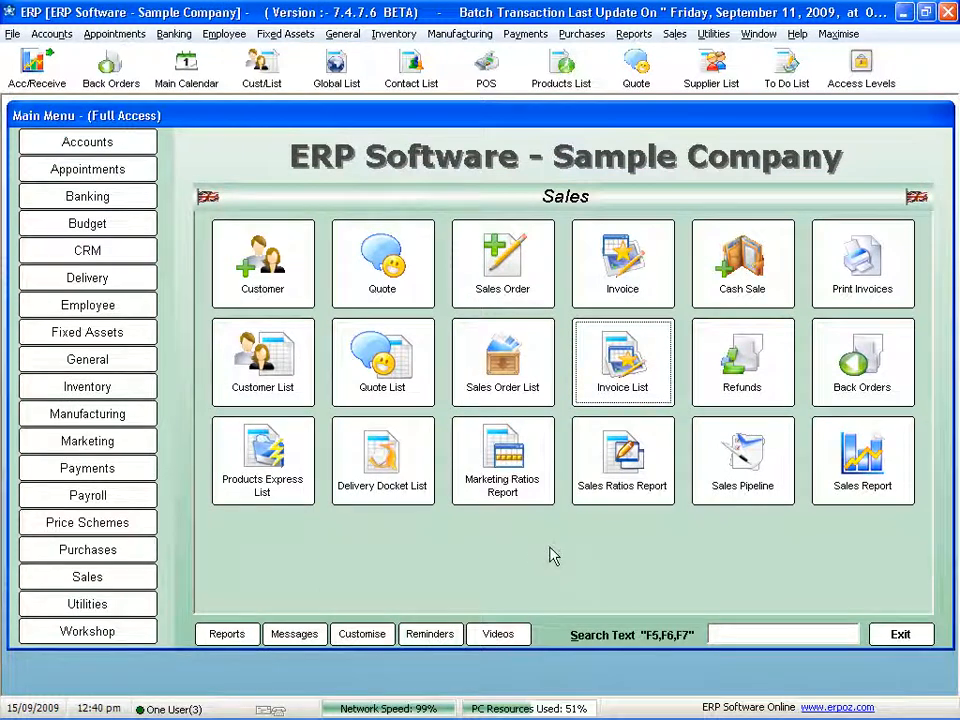